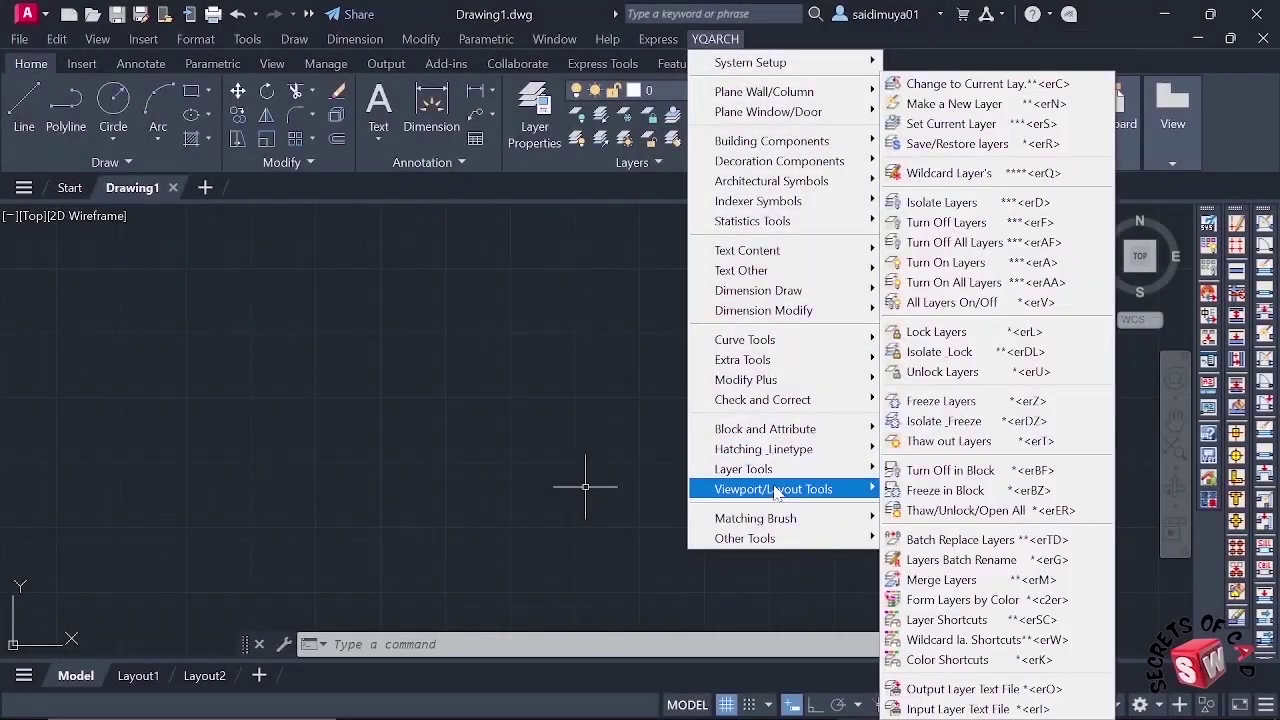
- Dismiss the YQARCH menu in AutoCAD and switch to a new Chrome tab
left_click(613, 376)
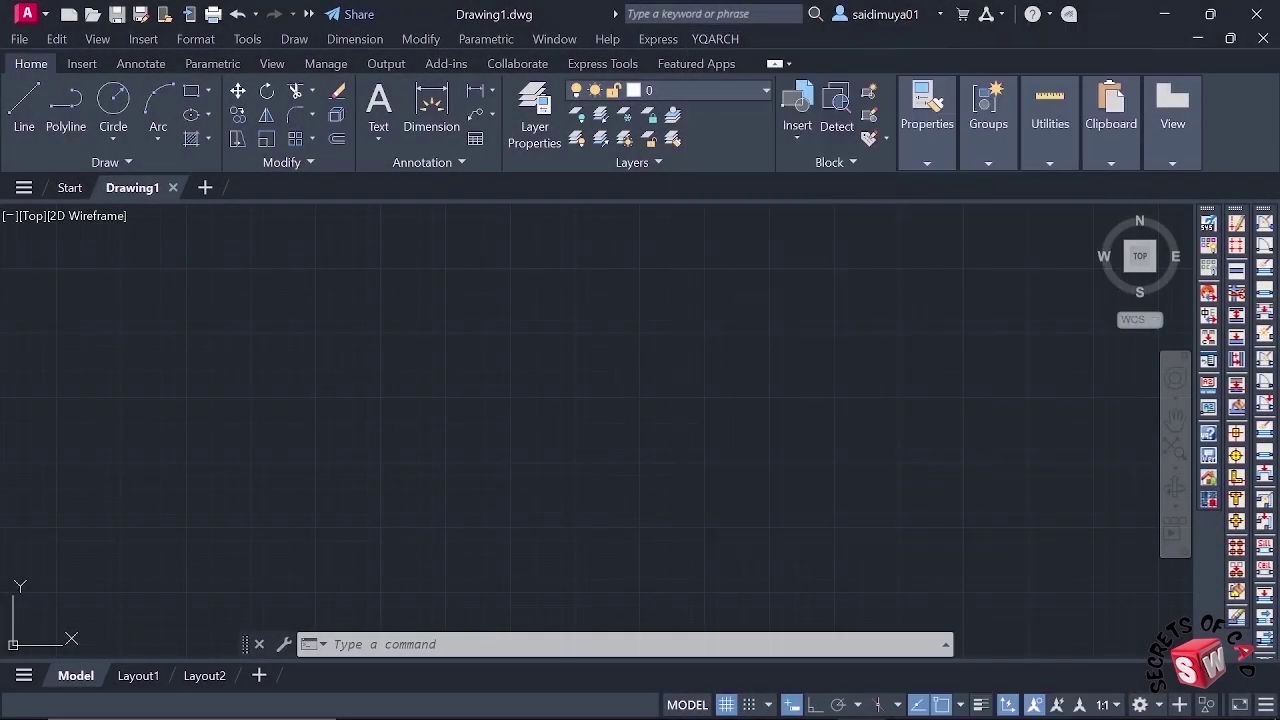
left_click(613, 366)
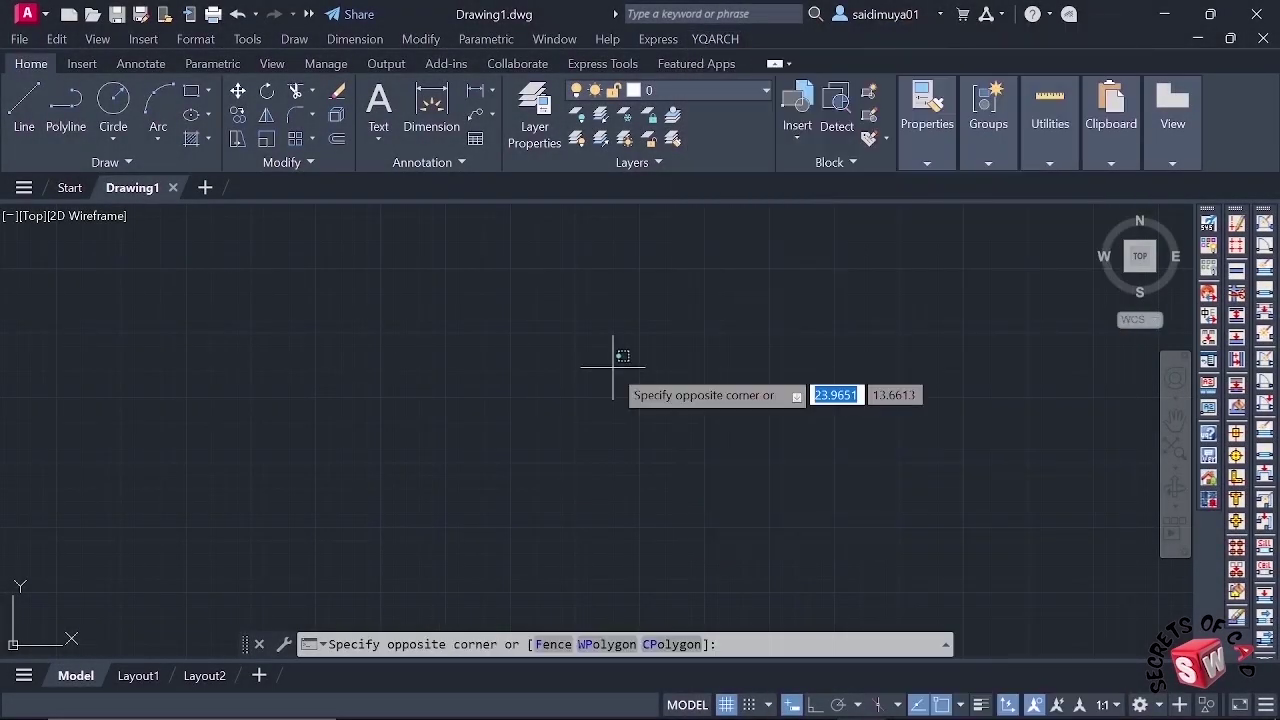
left_click(641, 322)
left_click(612, 700)
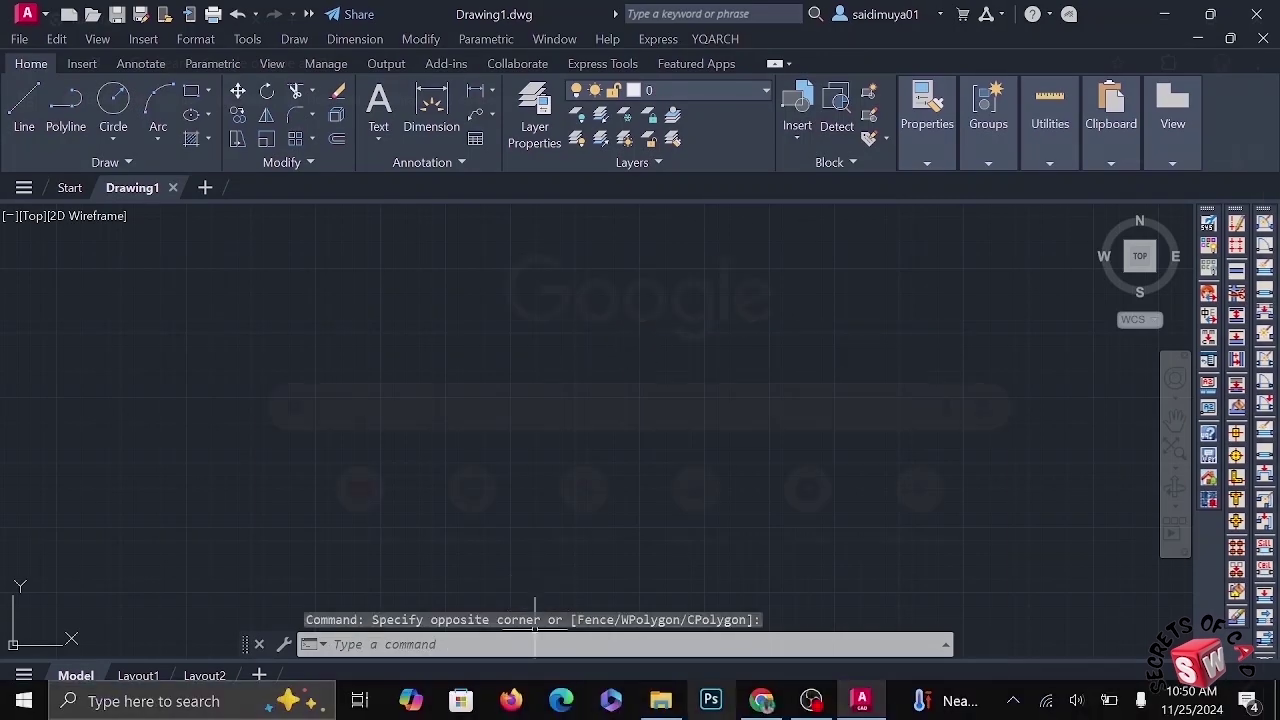
- Search Google for yqarch, open yqarch.cn and translate the page into English
type("y")
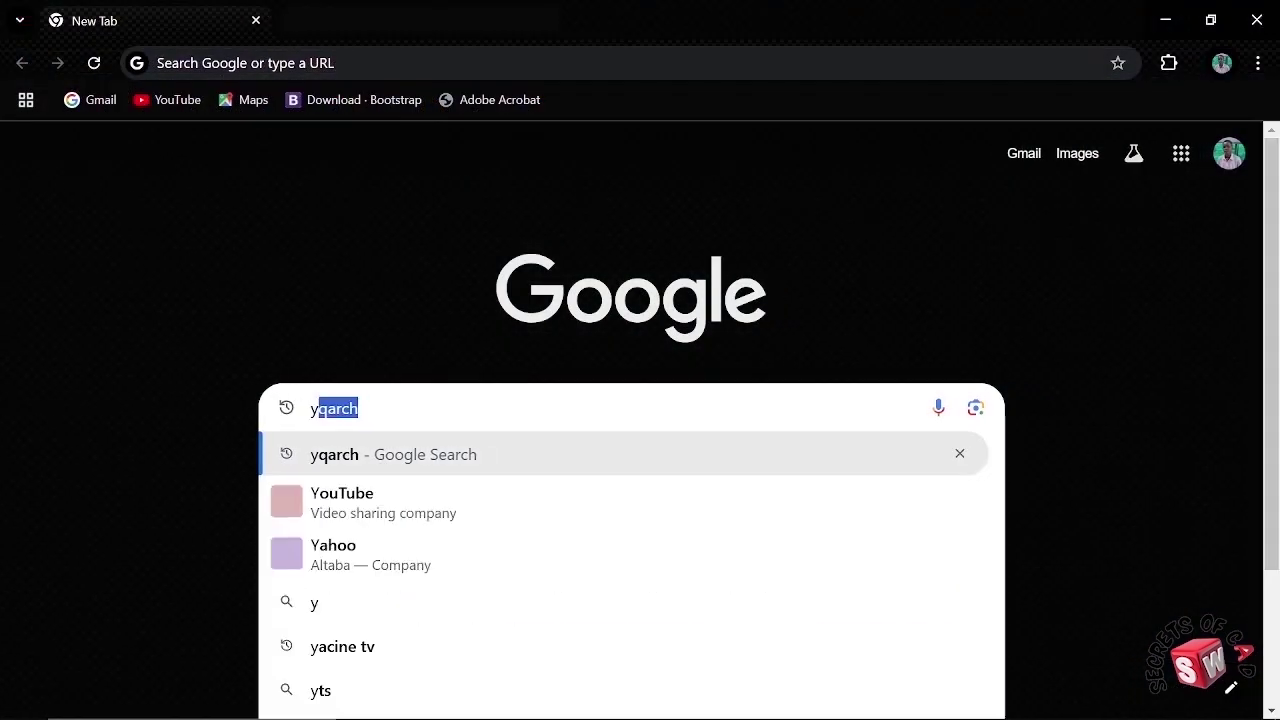
type("qarch")
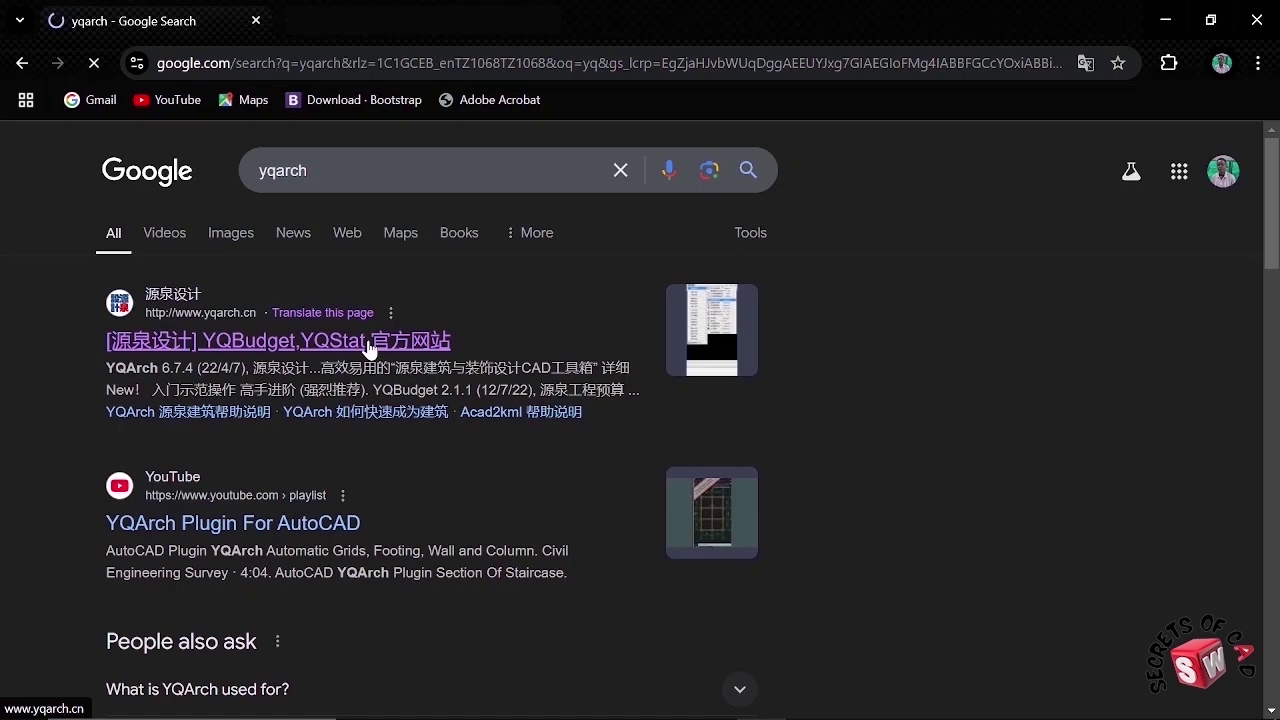
left_click(368, 343)
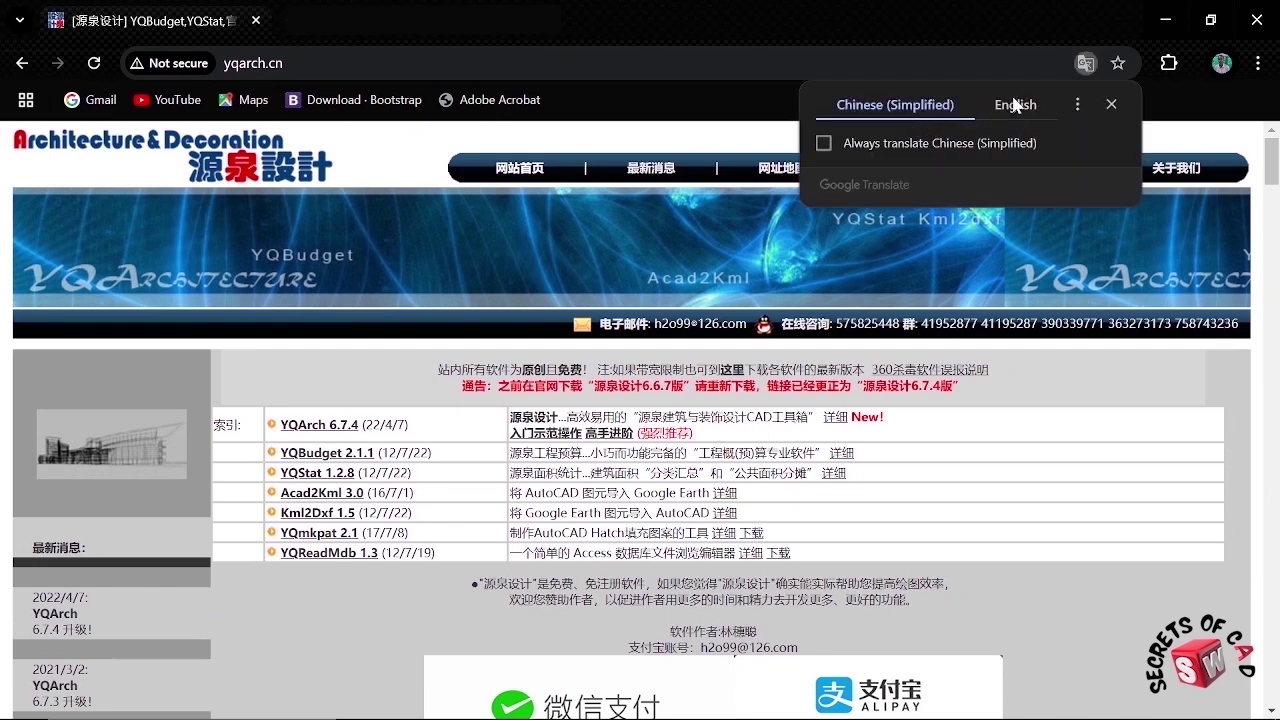
left_click(1016, 110)
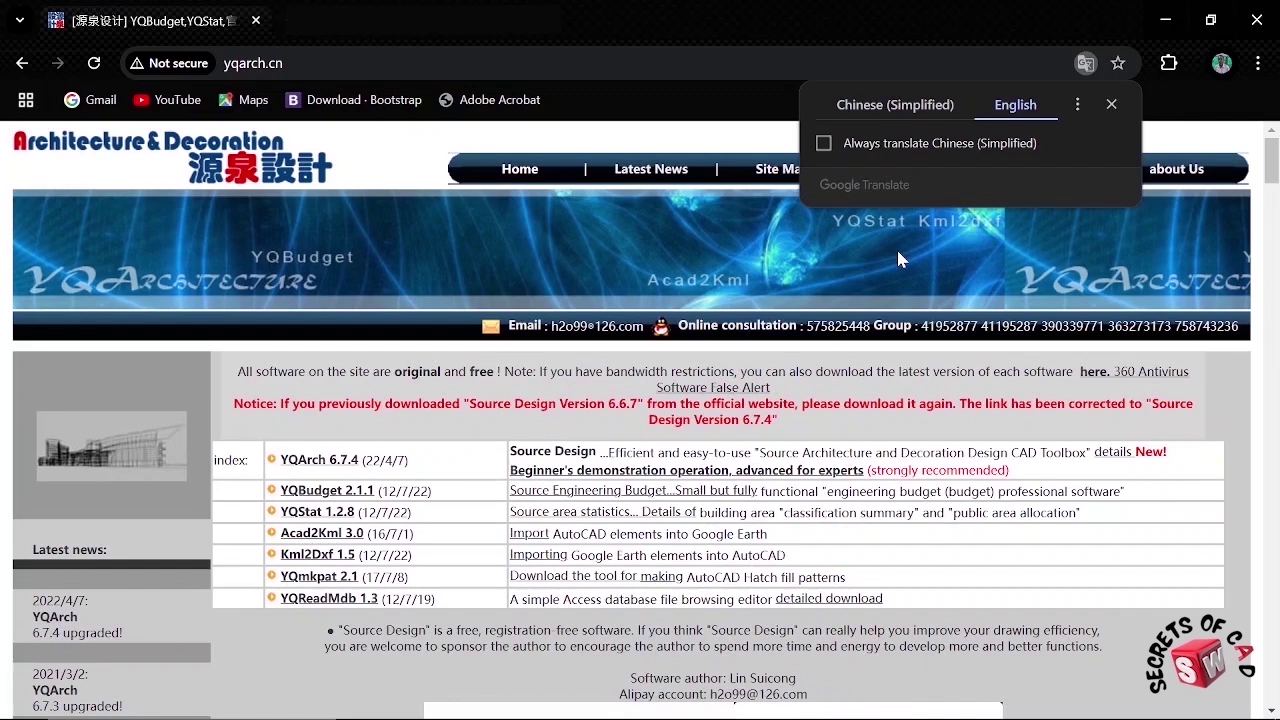
- Download the 14.9 MB YQArch 6.7.4 bilingual yqarch.rar, keep it, and show it in its folder
left_click(326, 459)
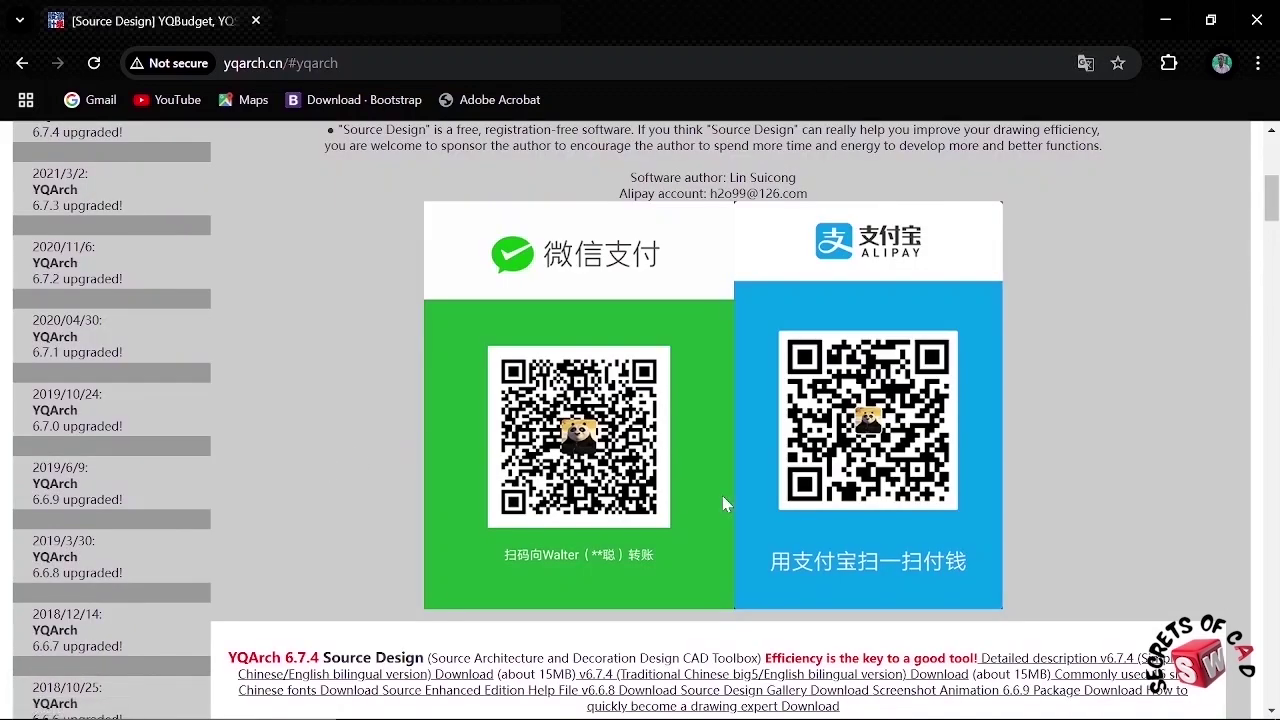
left_click(464, 674)
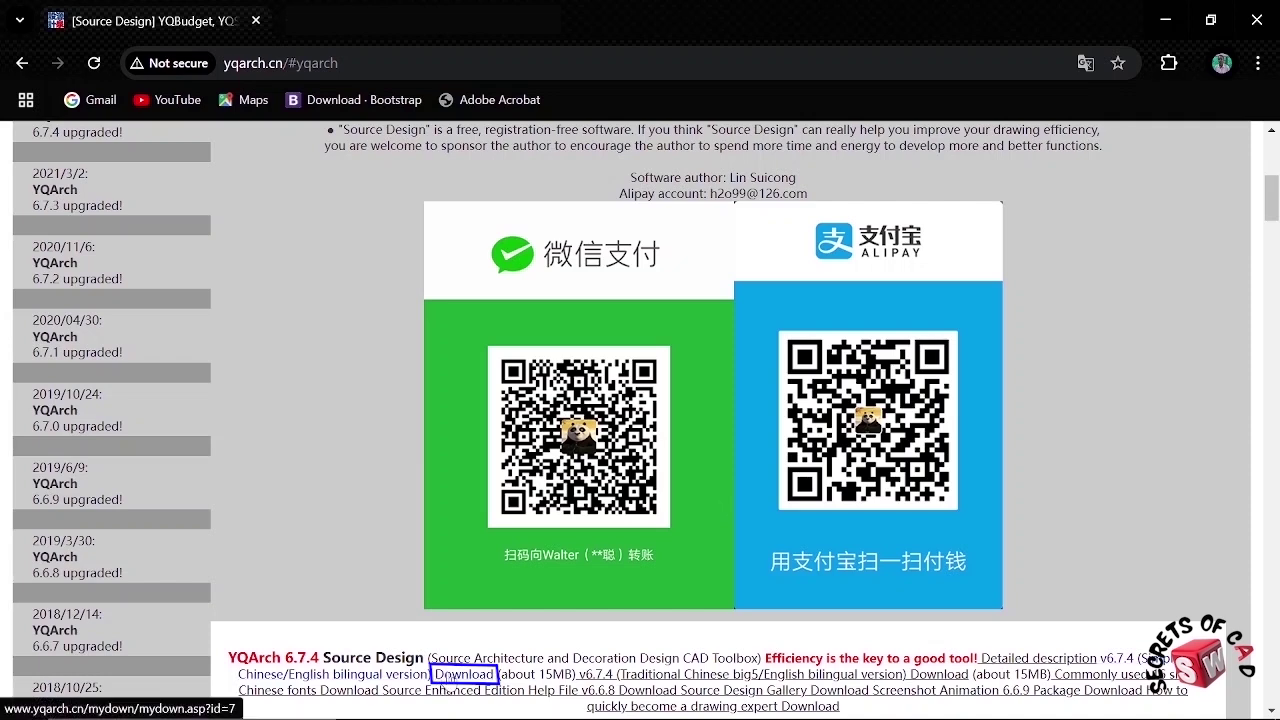
left_click(458, 676)
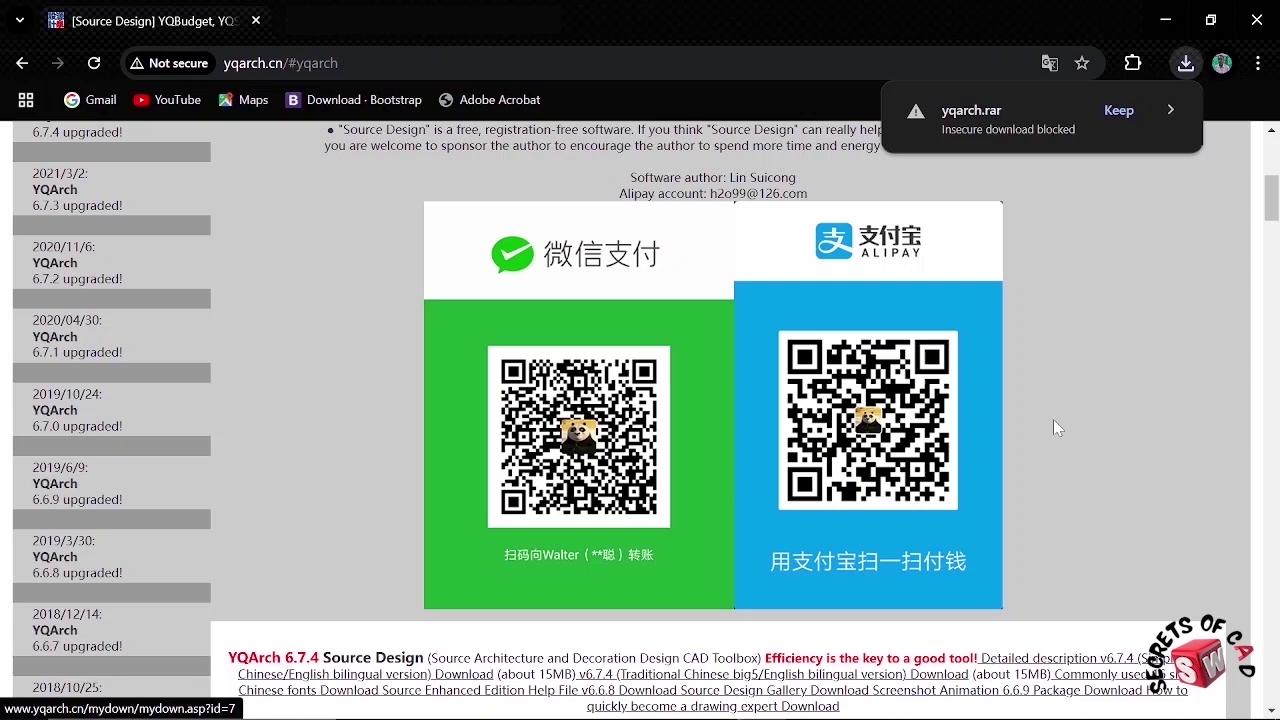
left_click(1120, 112)
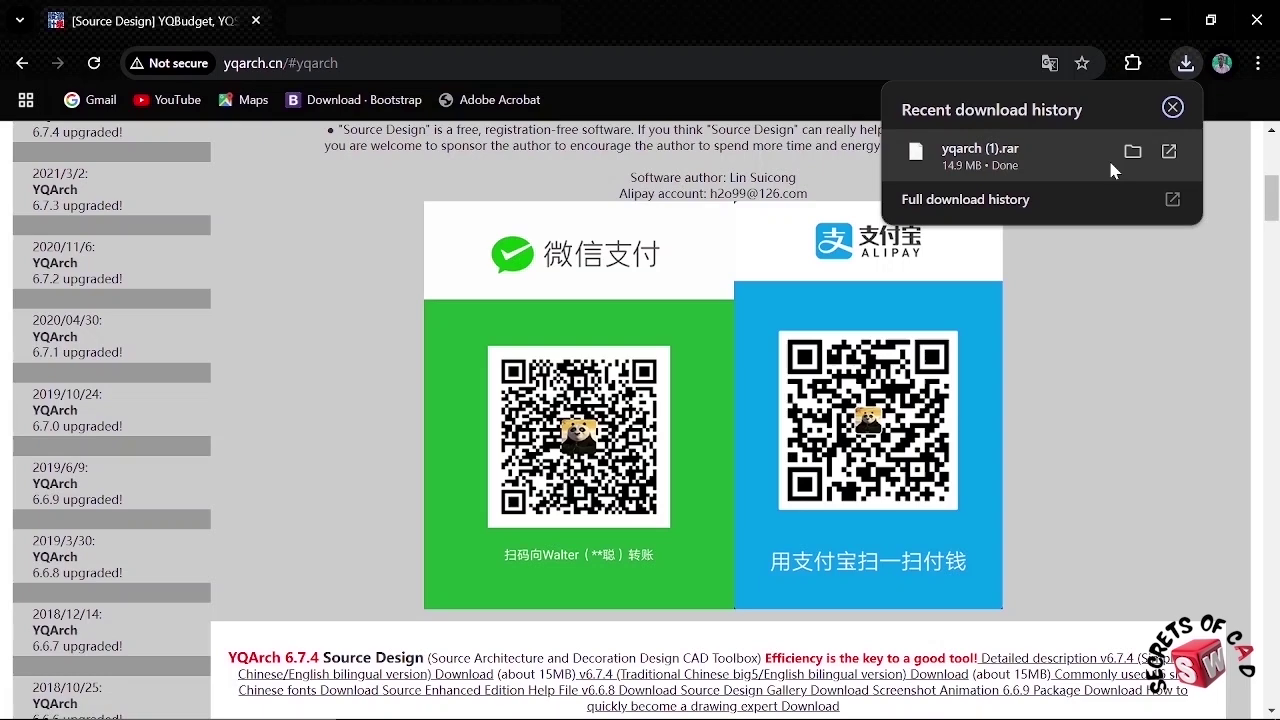
left_click(1133, 152)
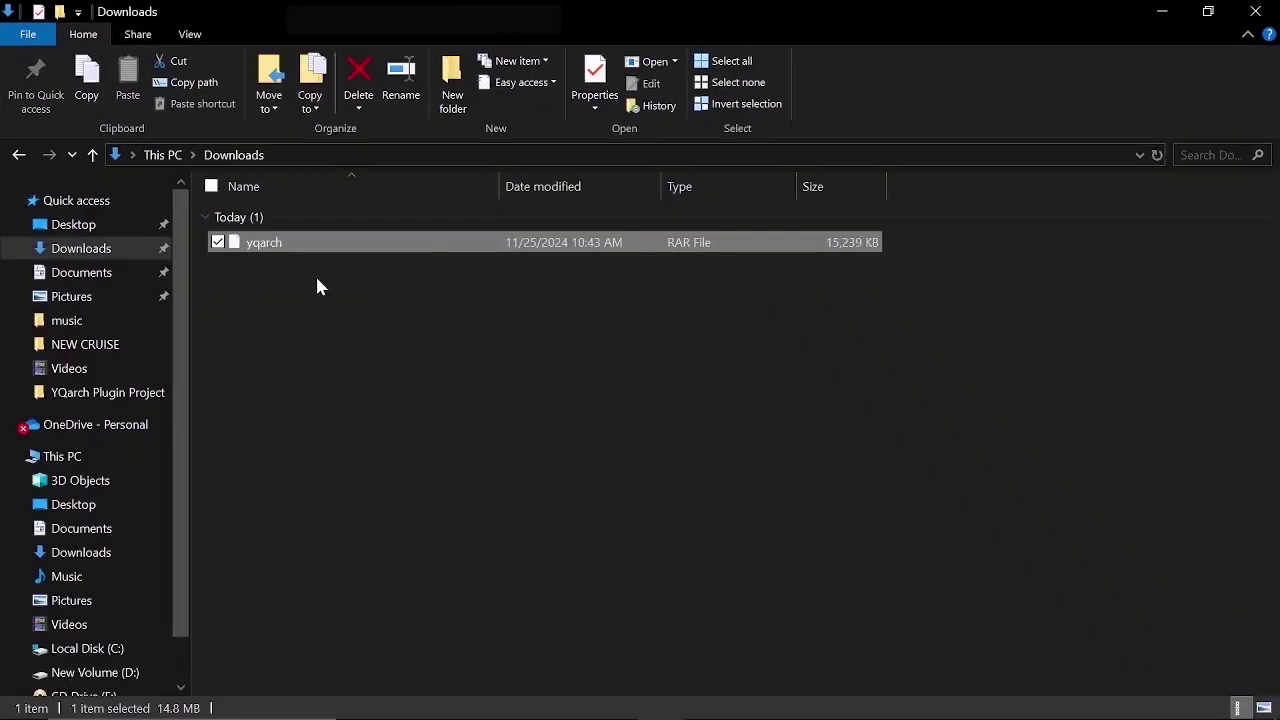
- Open yqarch.rar from Downloads with PowerISO
right_click(355, 256)
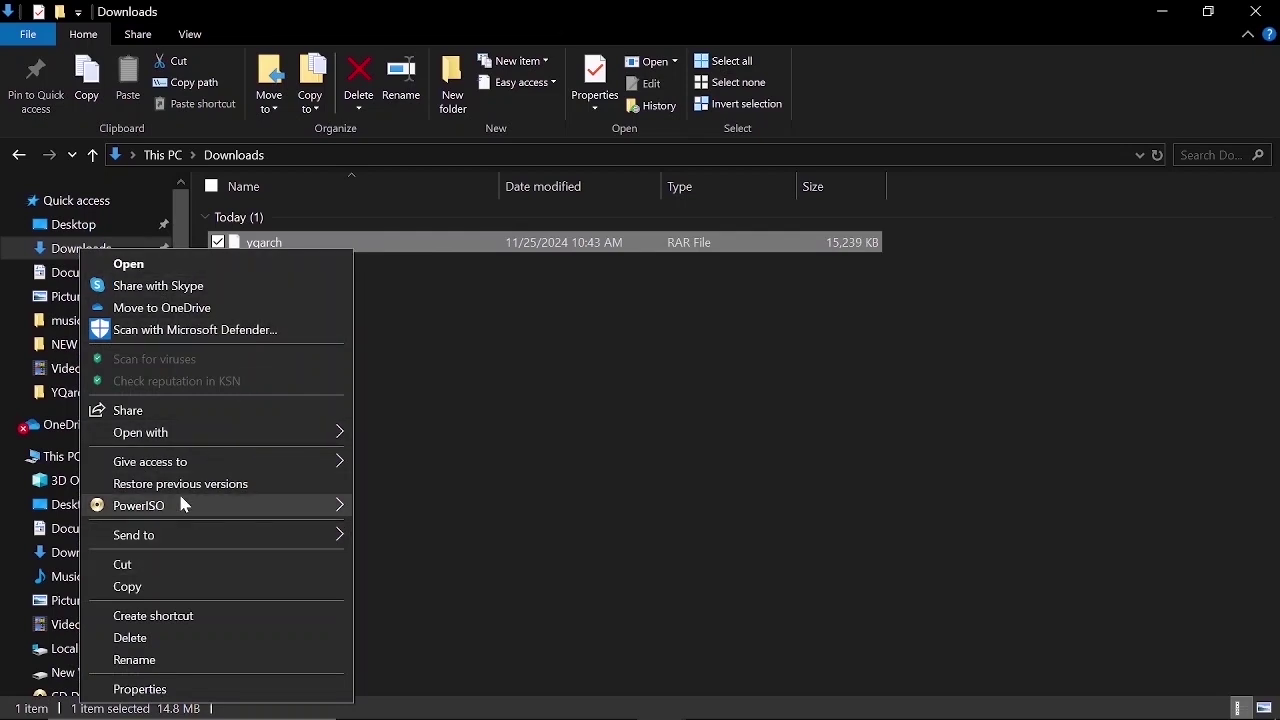
mouse_move(163, 509)
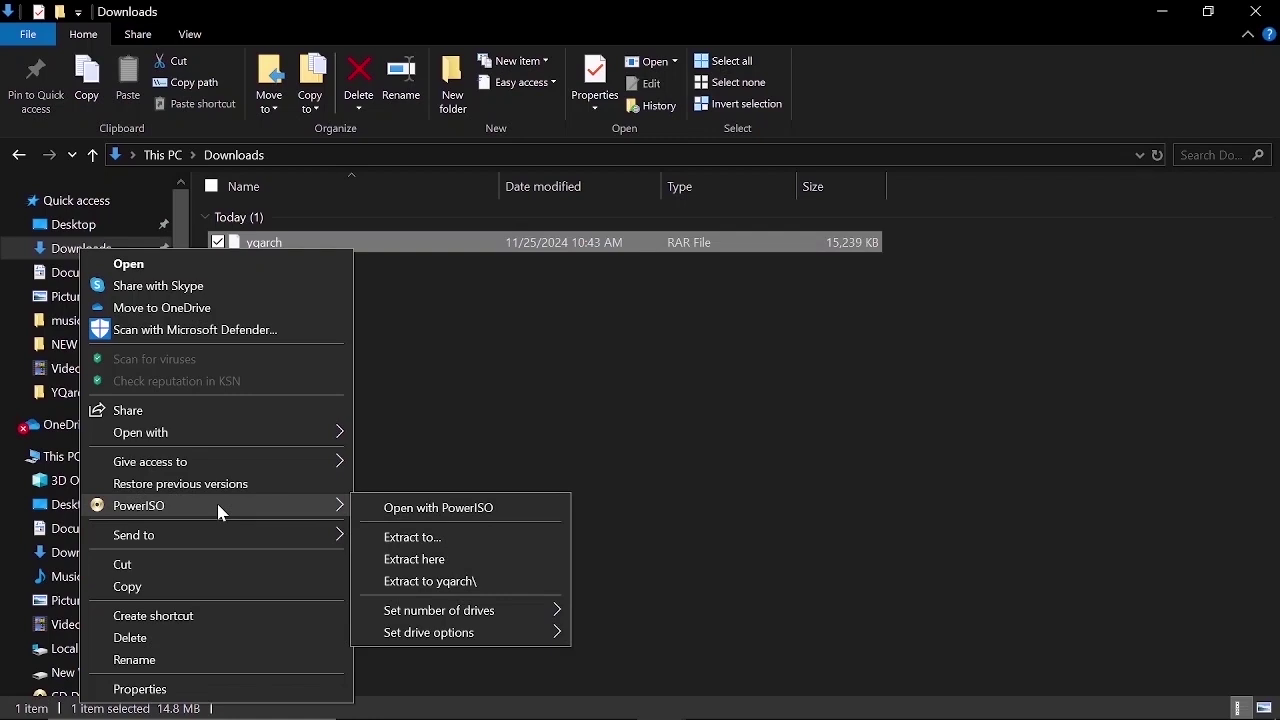
left_click(446, 510)
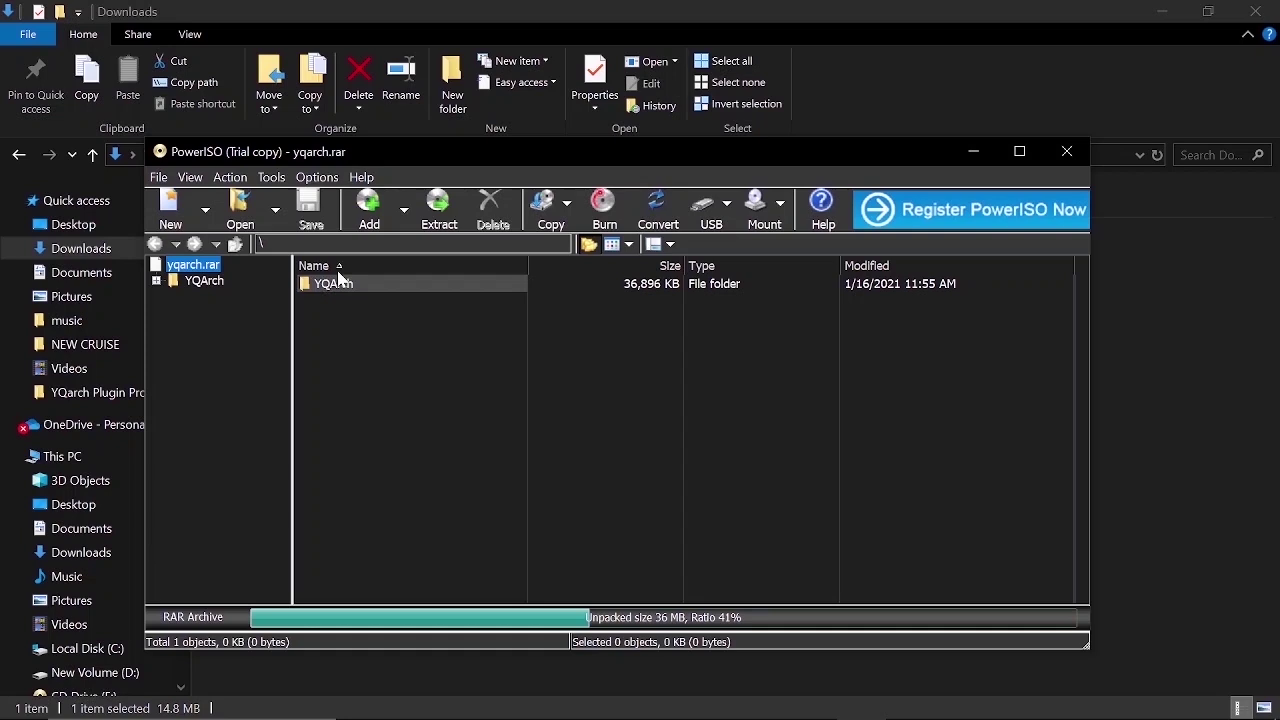
- Extract all of yqarch.rar to New Volume (D:\), then minimize PowerISO
left_click(432, 210)
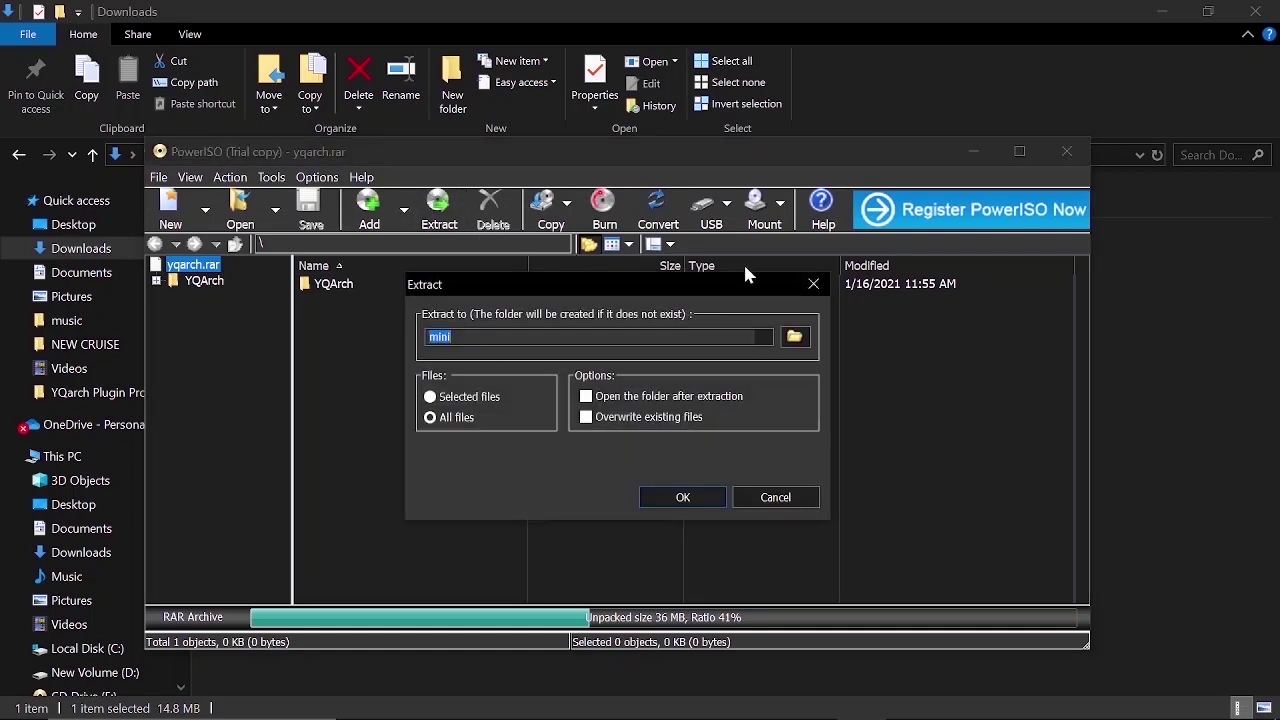
left_click(794, 338)
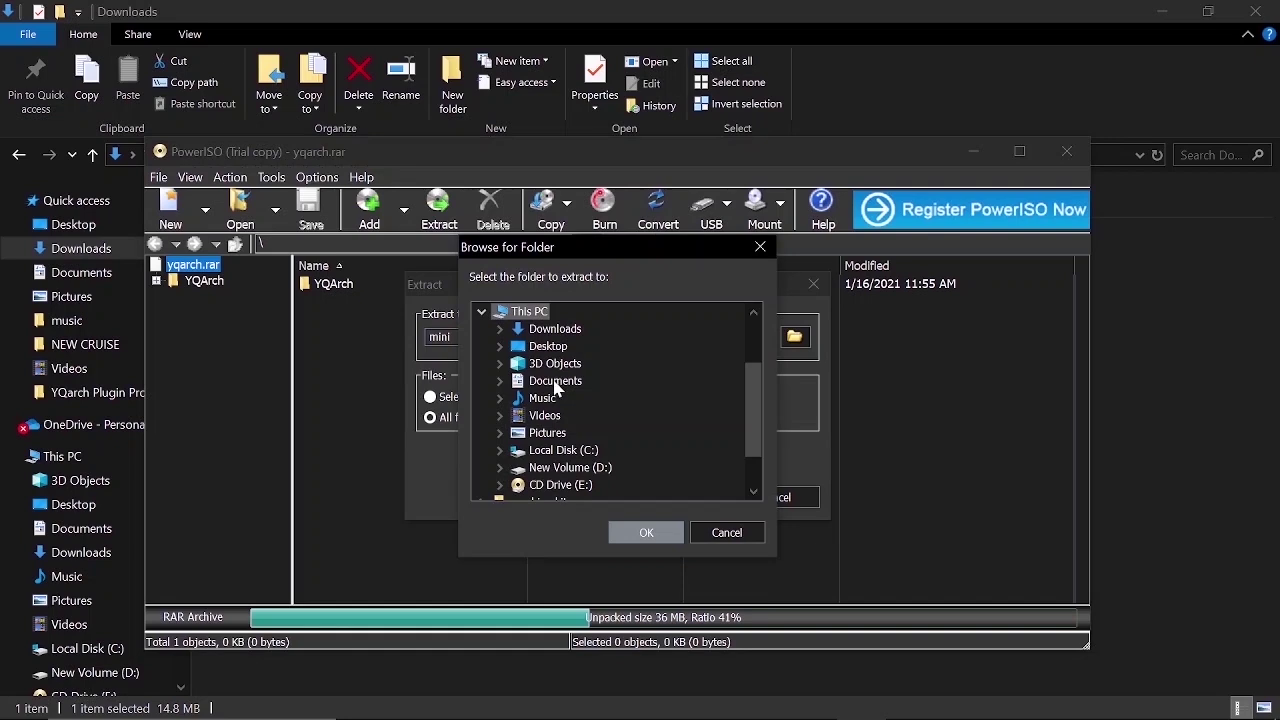
double_click(540, 468)
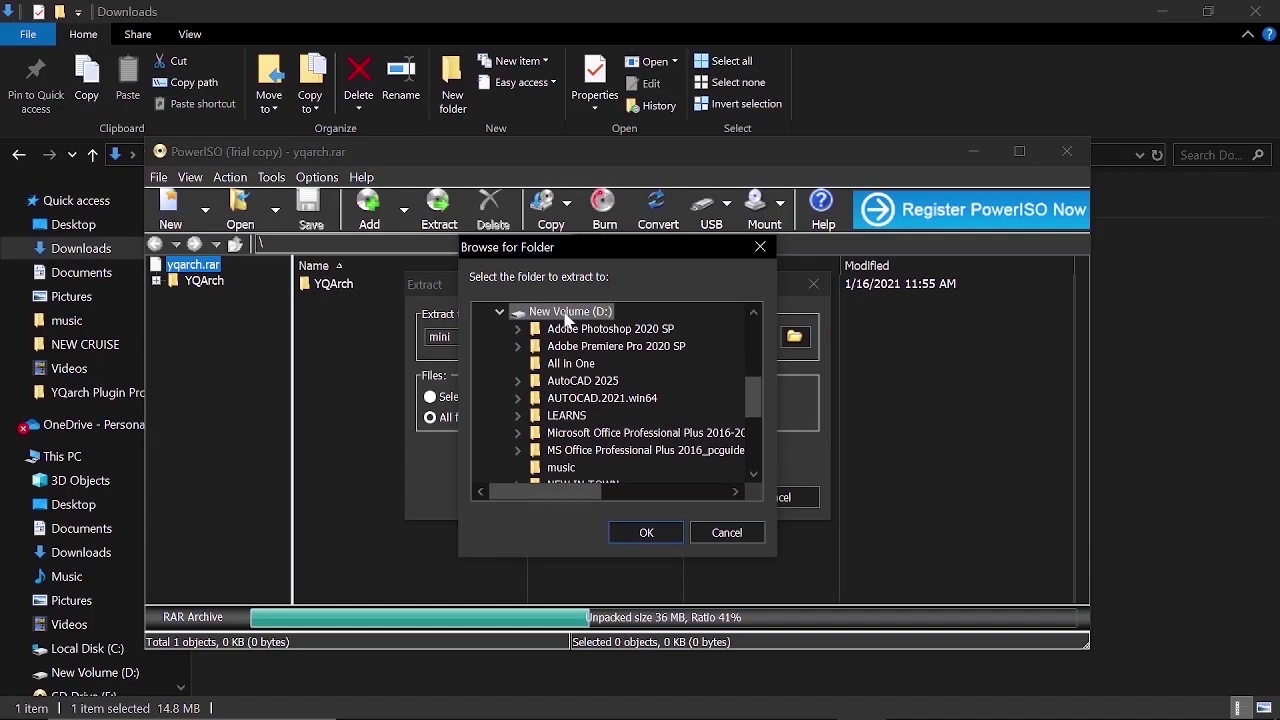
left_click(645, 534)
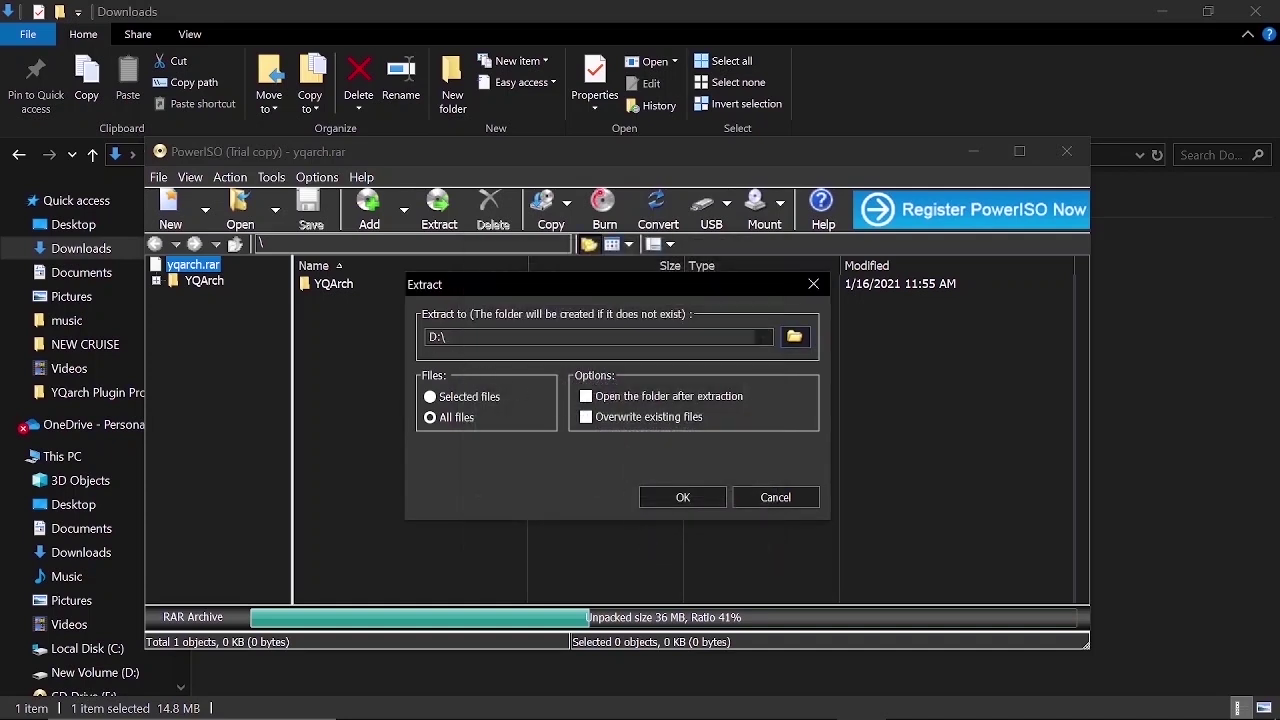
left_click(683, 498)
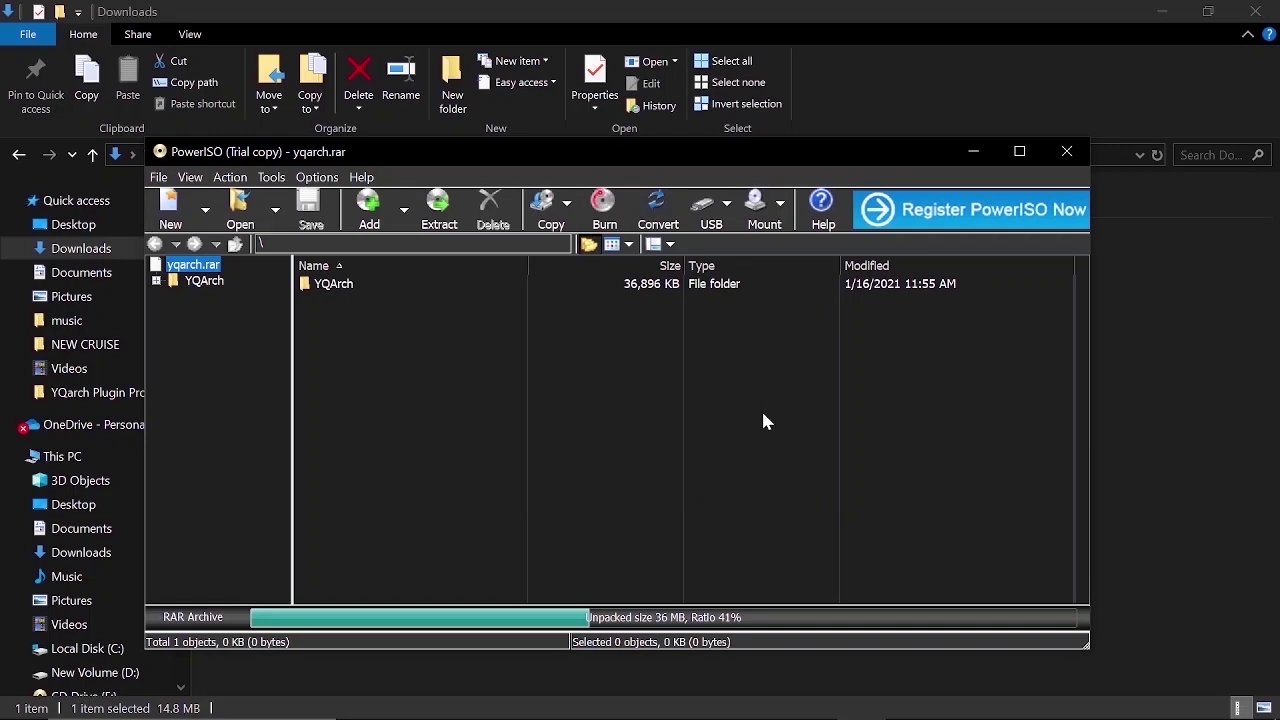
left_click(975, 152)
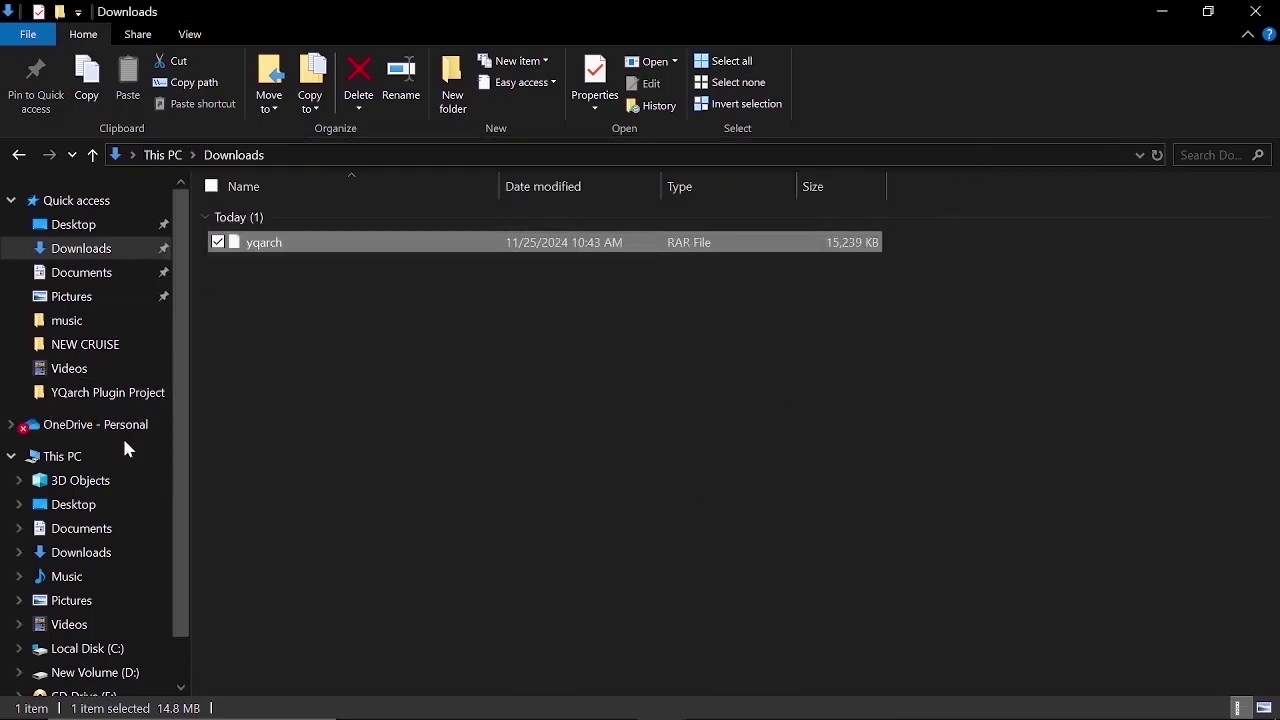
- Browse from This PC to D:\YQArch\sys in File Explorer
left_click(11, 456)
left_click(62, 457)
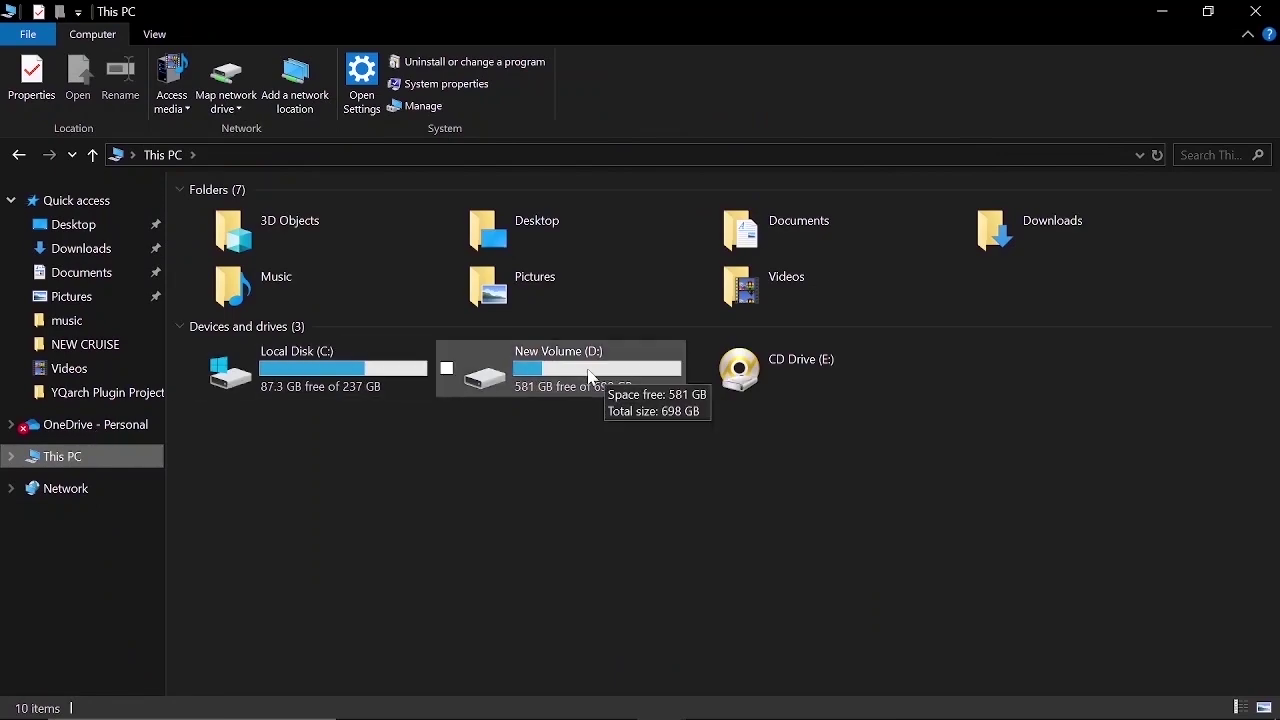
double_click(588, 375)
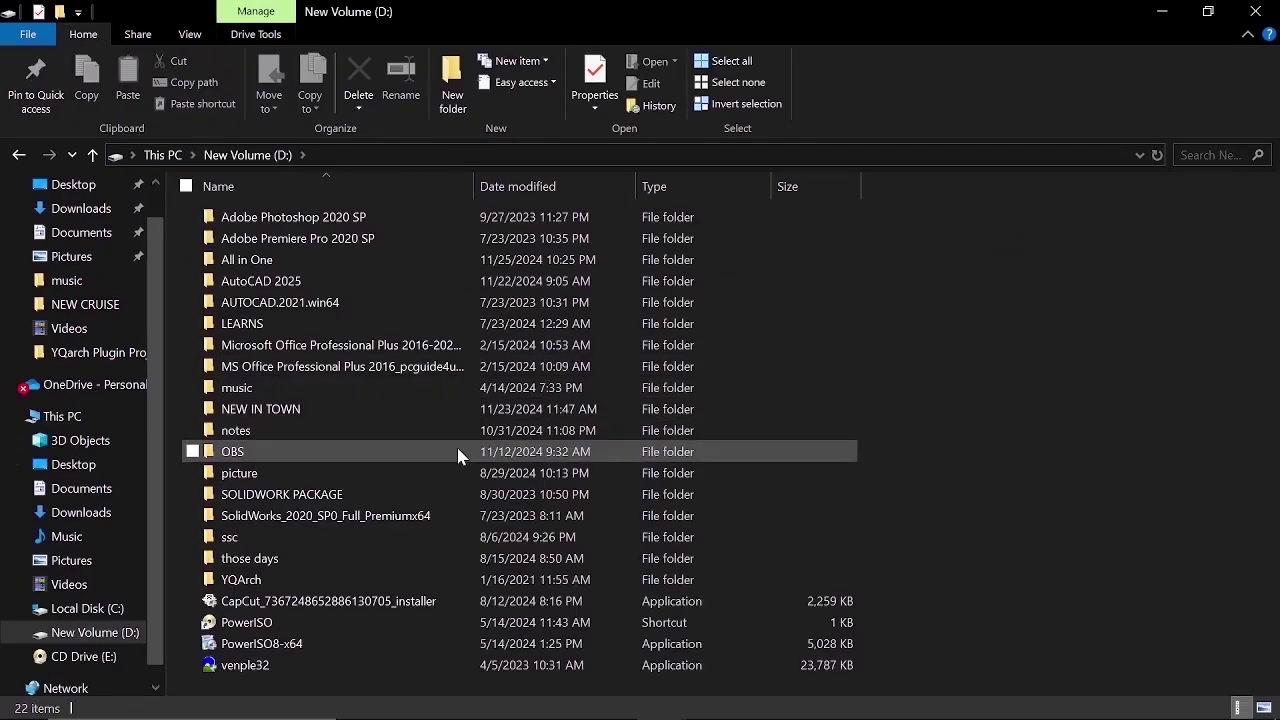
double_click(322, 583)
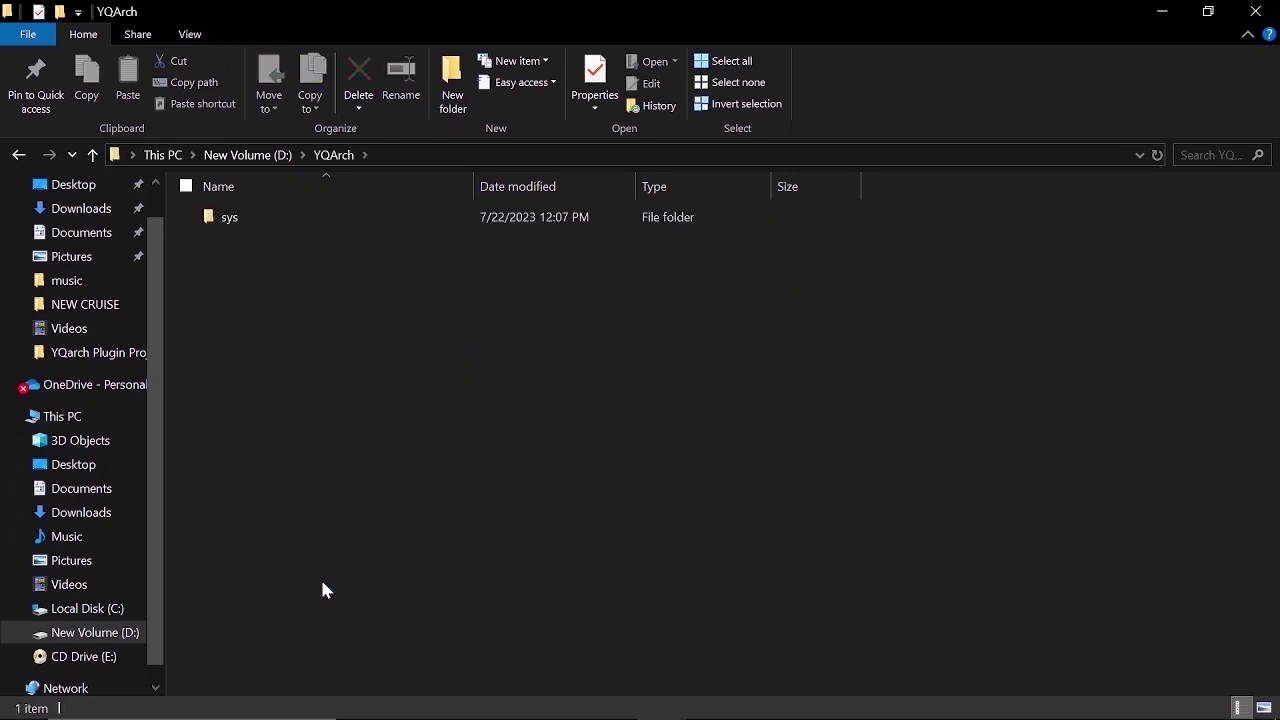
double_click(304, 222)
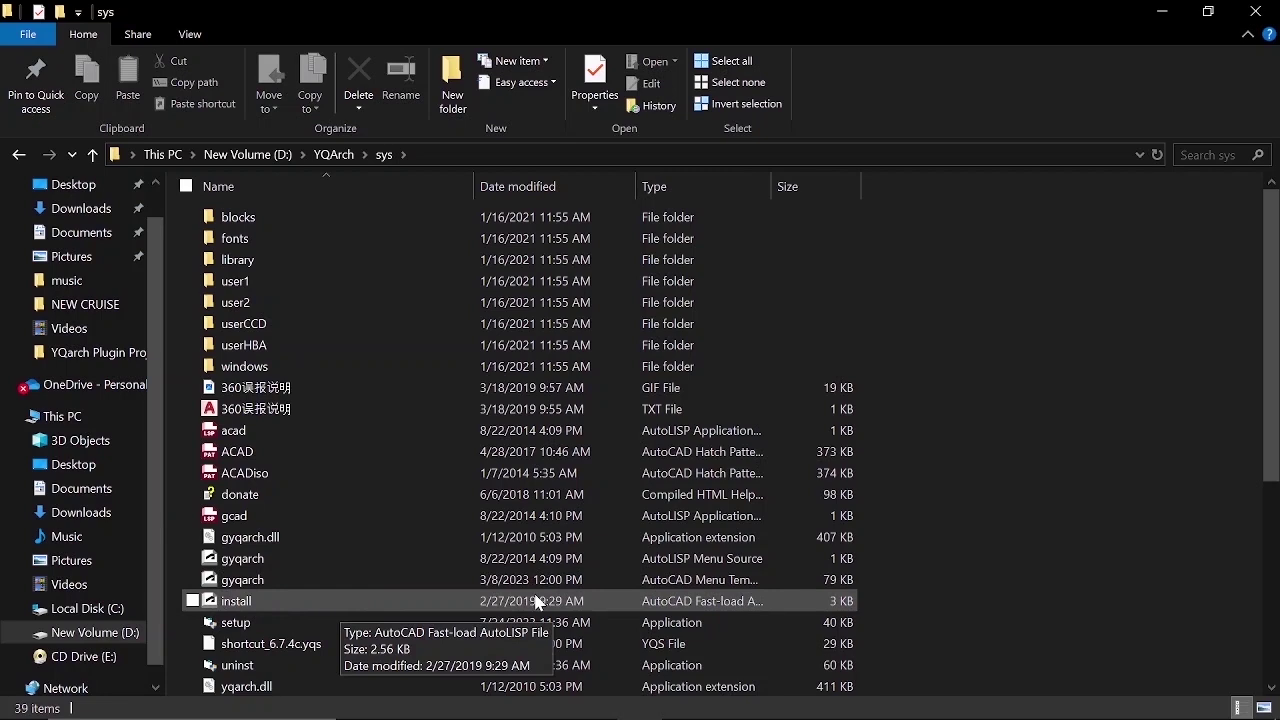
- Launch AutoCAD 2025 and tile its window beside the sys folder window
mouse_move(650, 712)
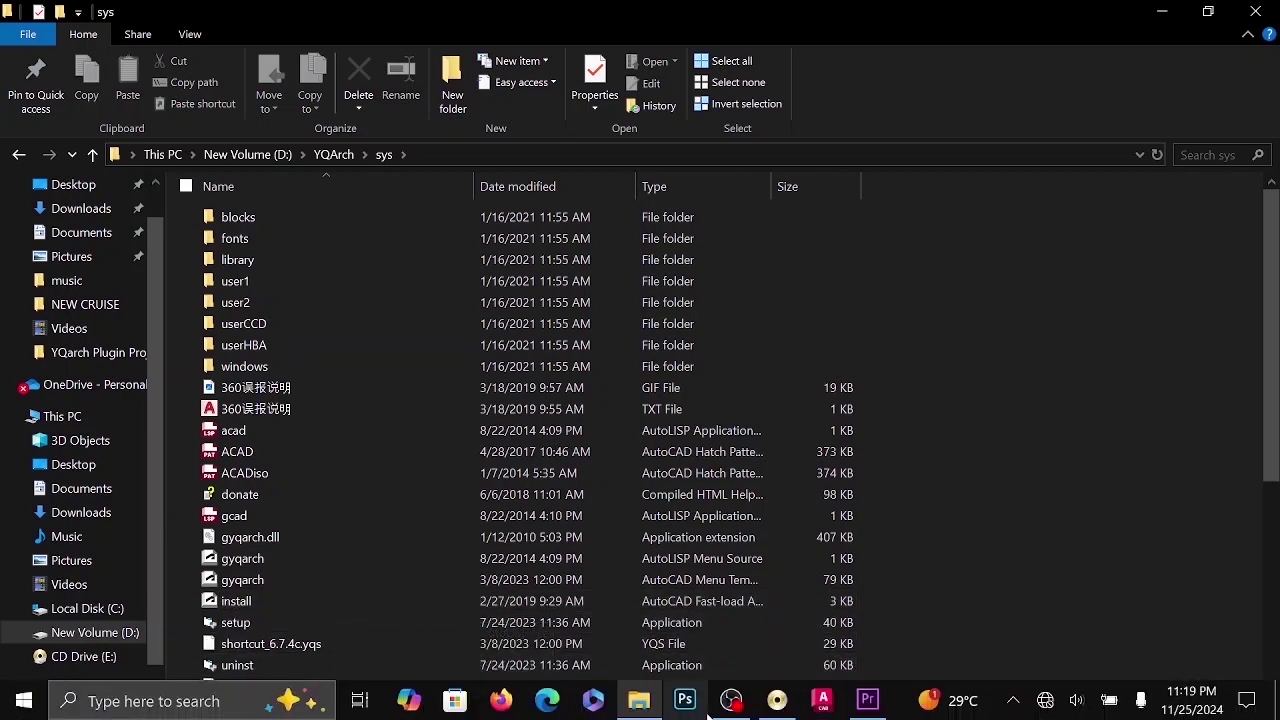
left_click(836, 704)
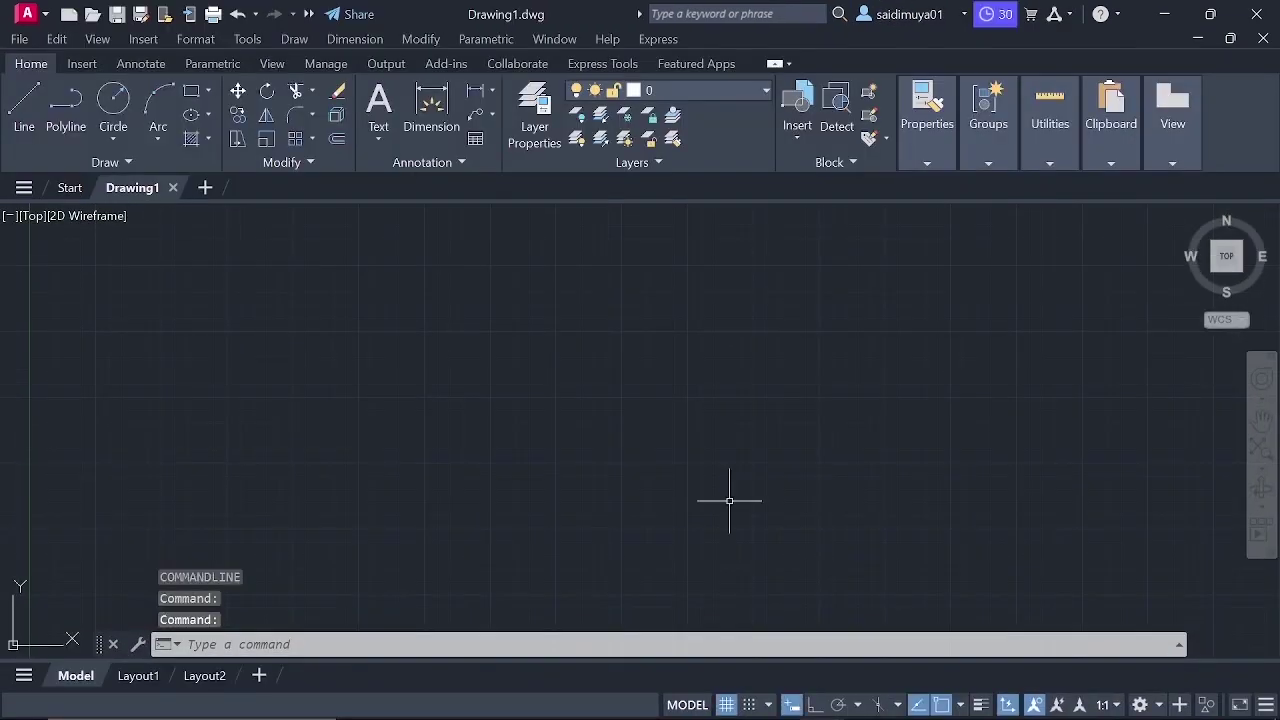
left_click(1210, 14)
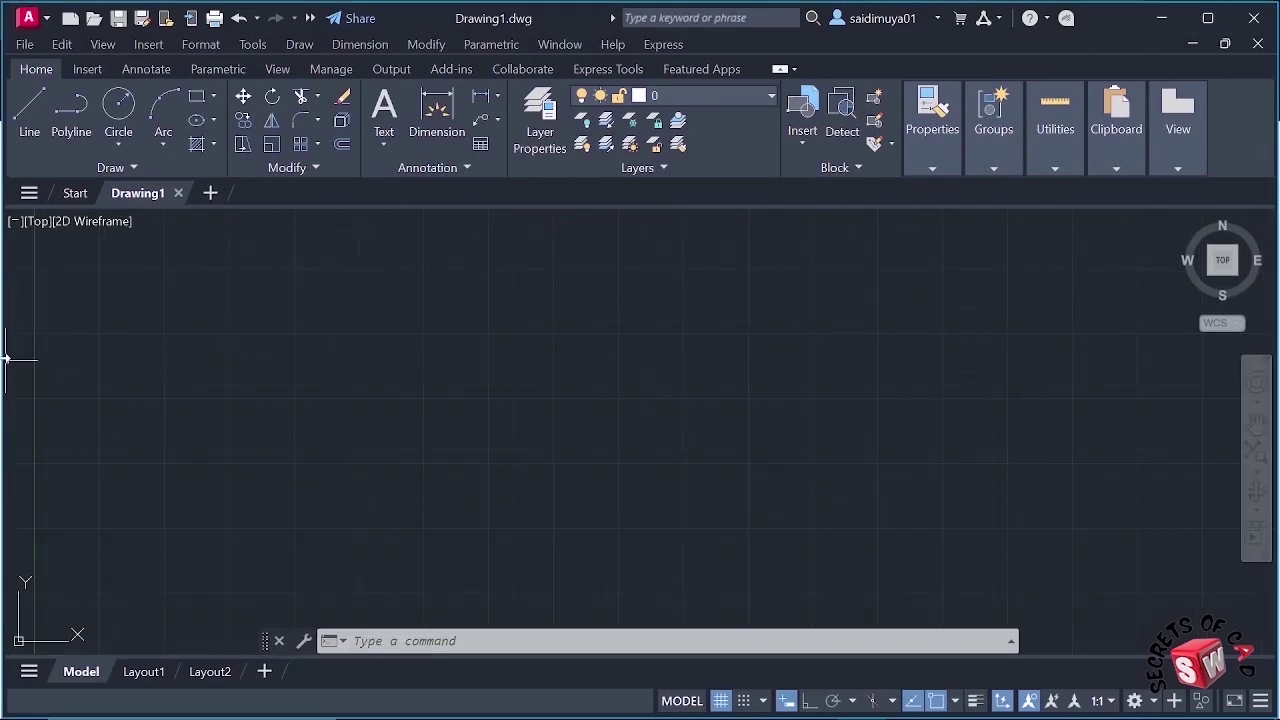
key("alt+Tab")
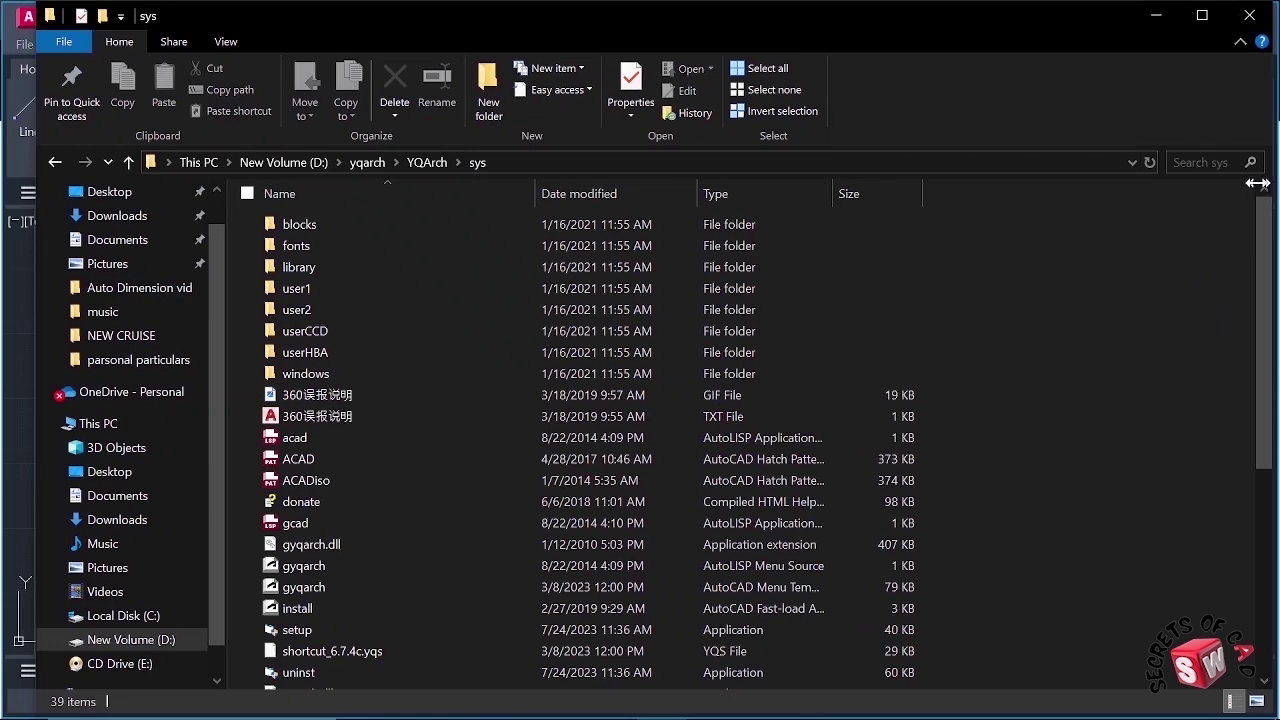
left_click_drag(1268, 192, 753, 225)
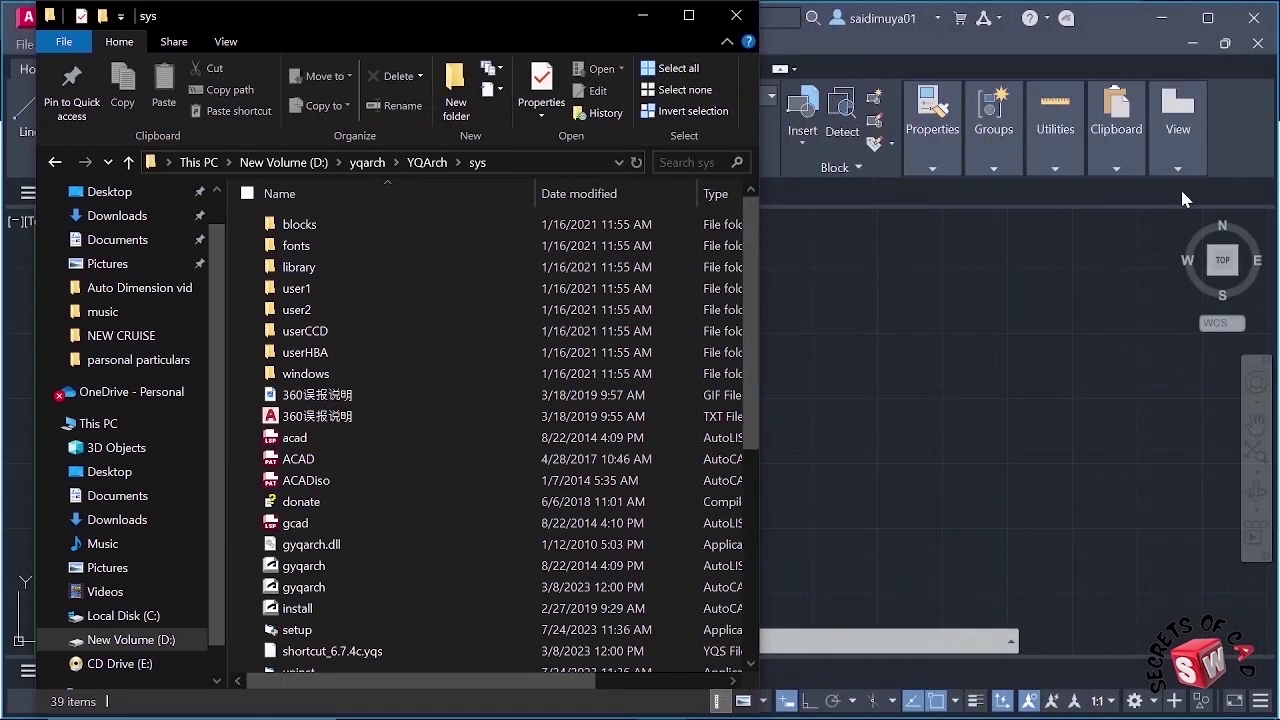
left_click(1084, 282)
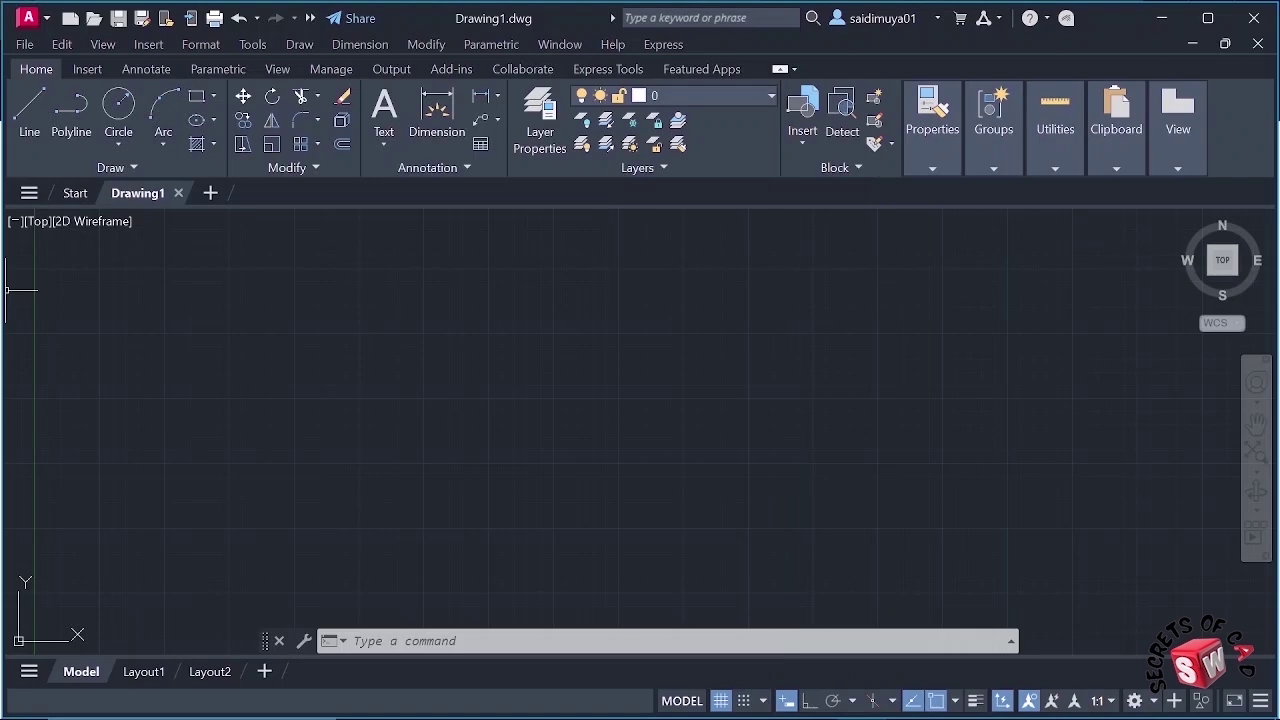
left_click_drag(5, 296, 541, 369)
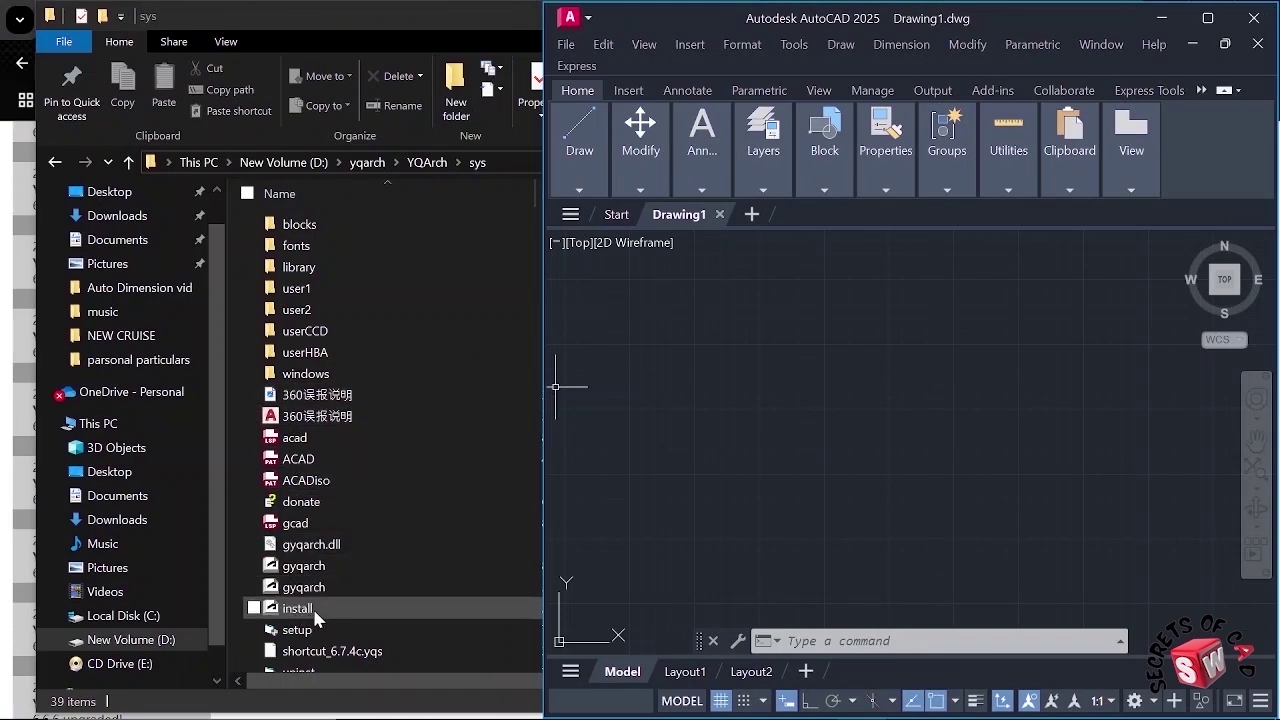
- Drop install onto AutoCAD, load install.vlx and yqarch.mnl once, then maximize AutoCAD
left_click_drag(313, 617, 800, 440)
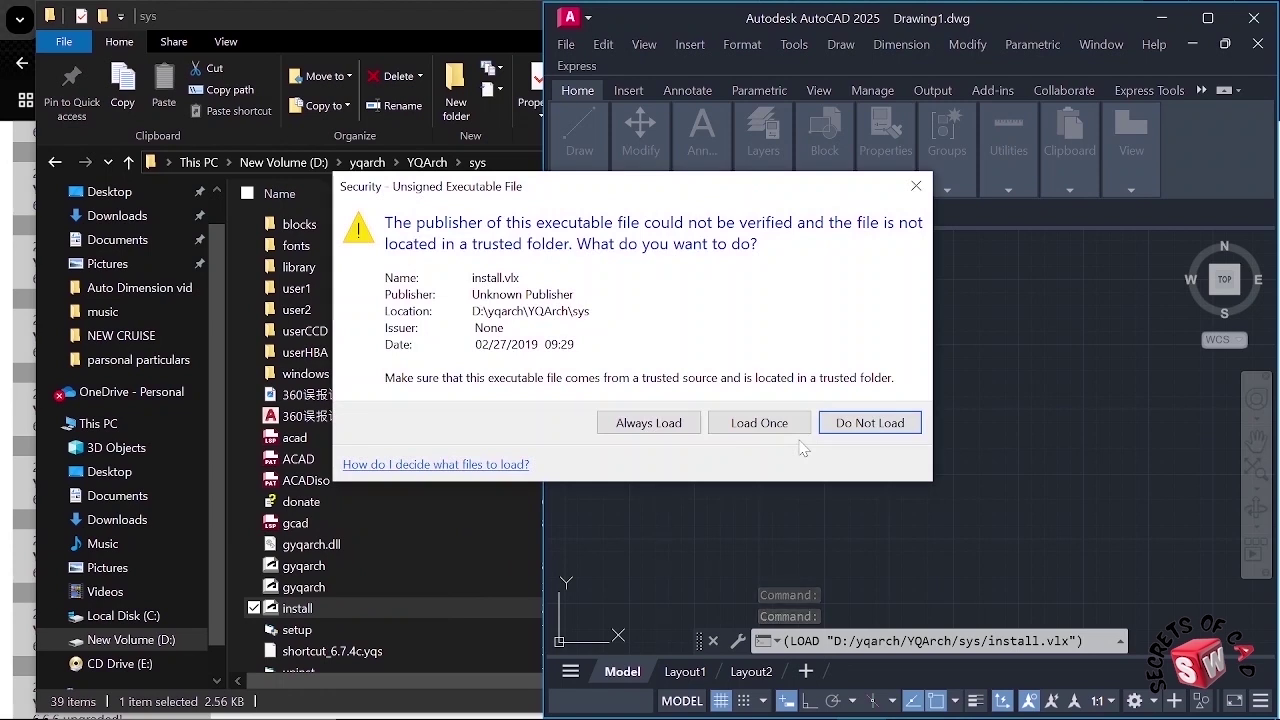
left_click(769, 425)
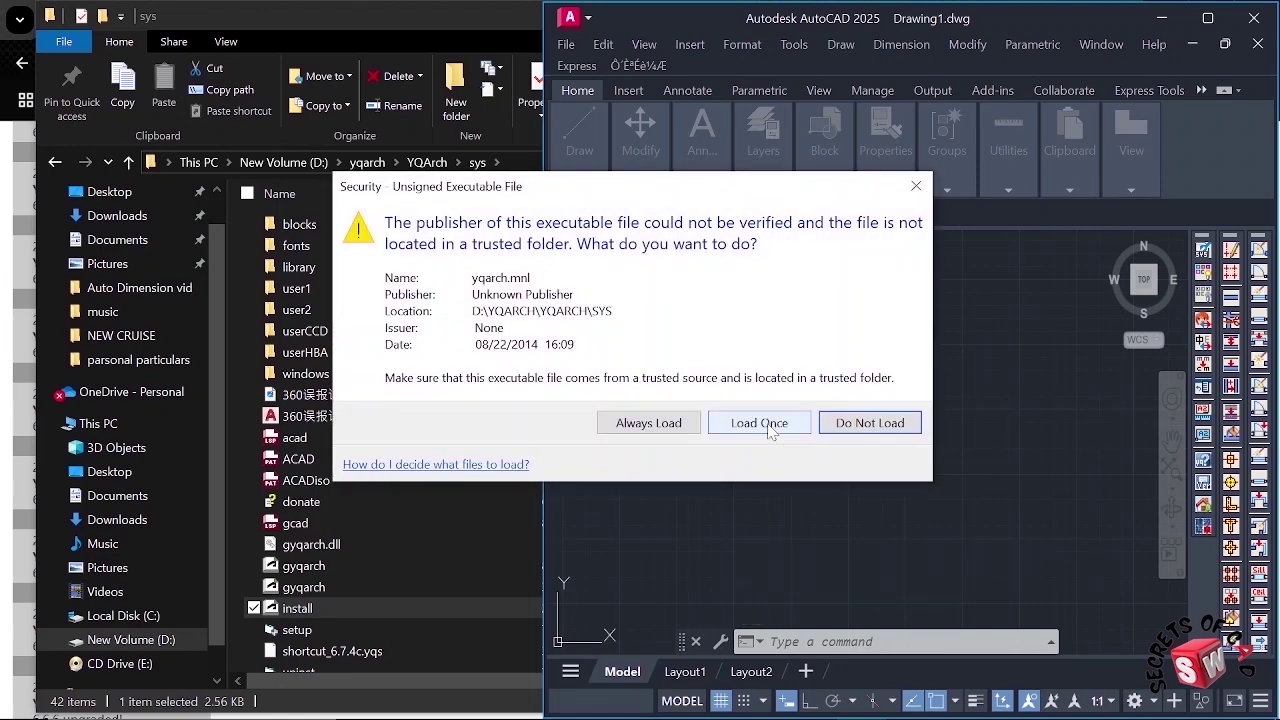
left_click(769, 424)
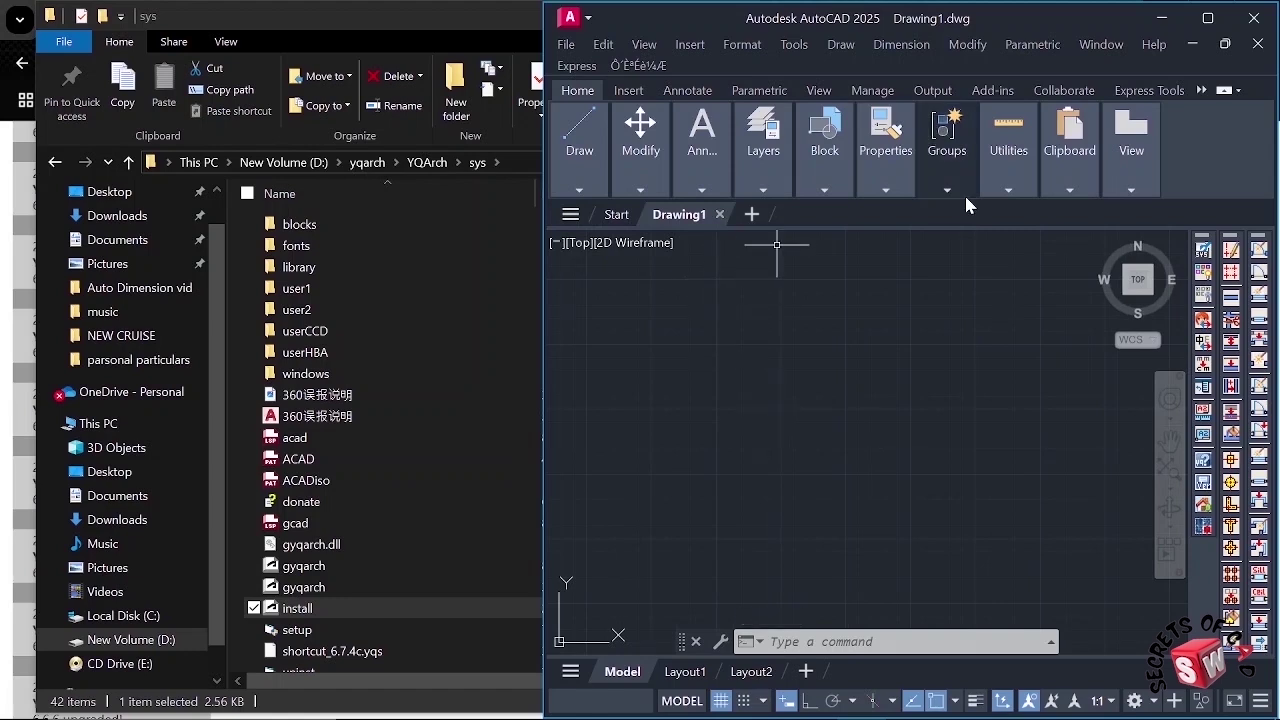
left_click(1209, 20)
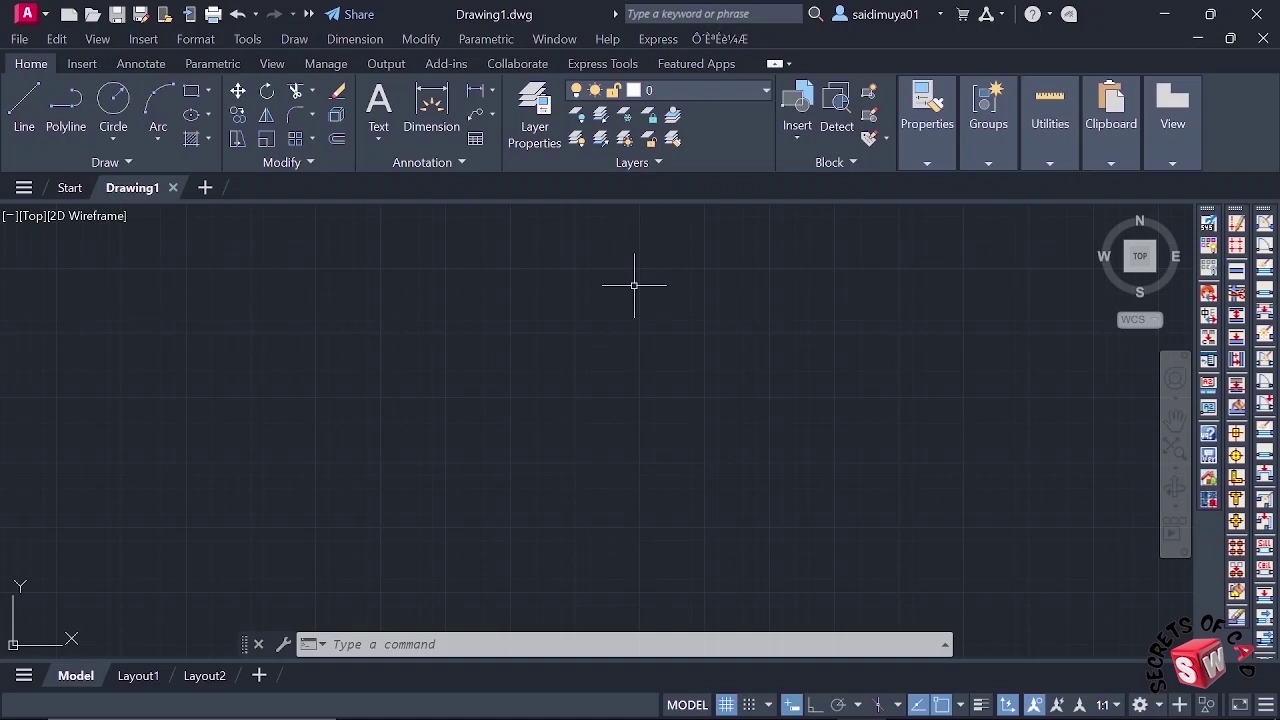
- Run YQLANG and set the YQArch plugin language to English
type("Y")
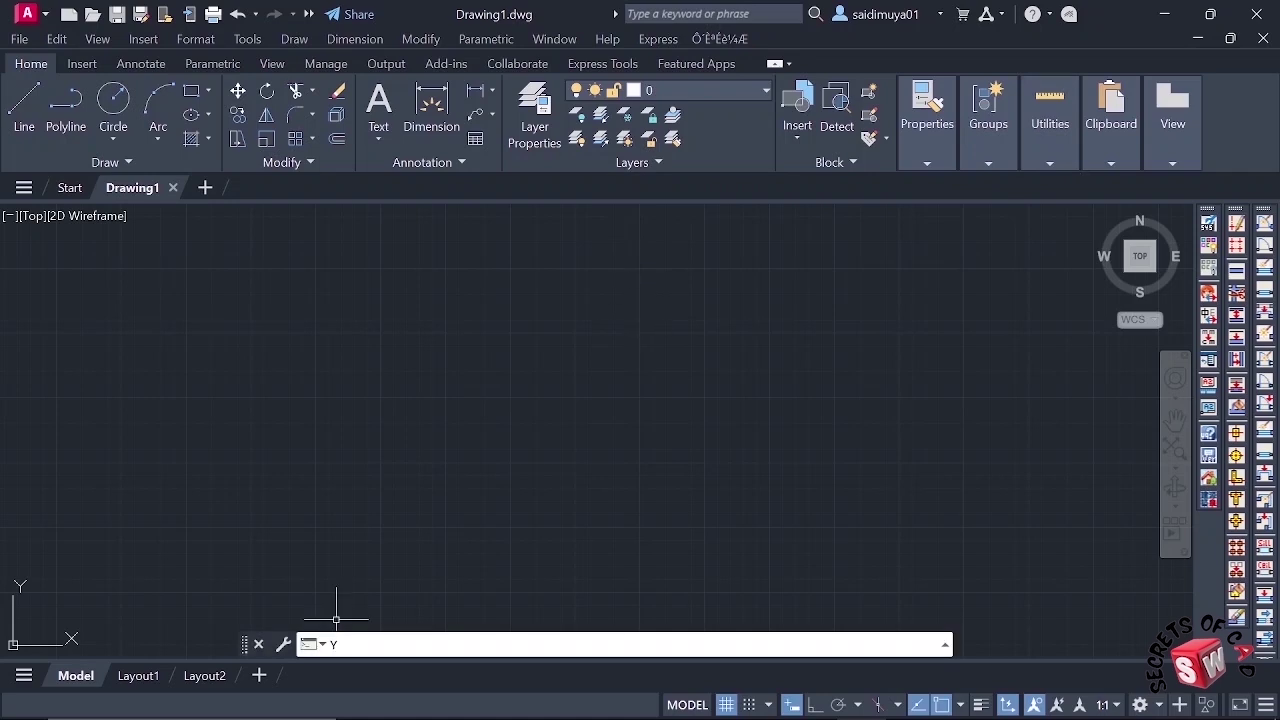
type("QLANG")
key("Return")
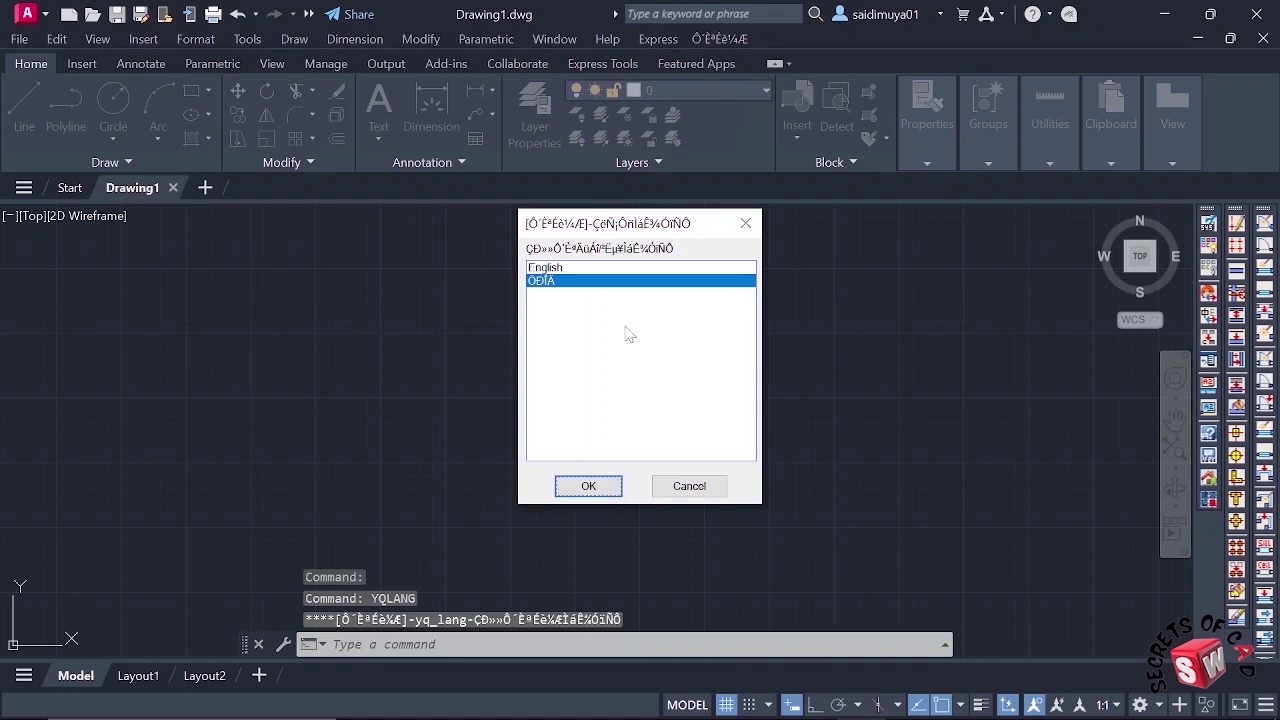
left_click(549, 268)
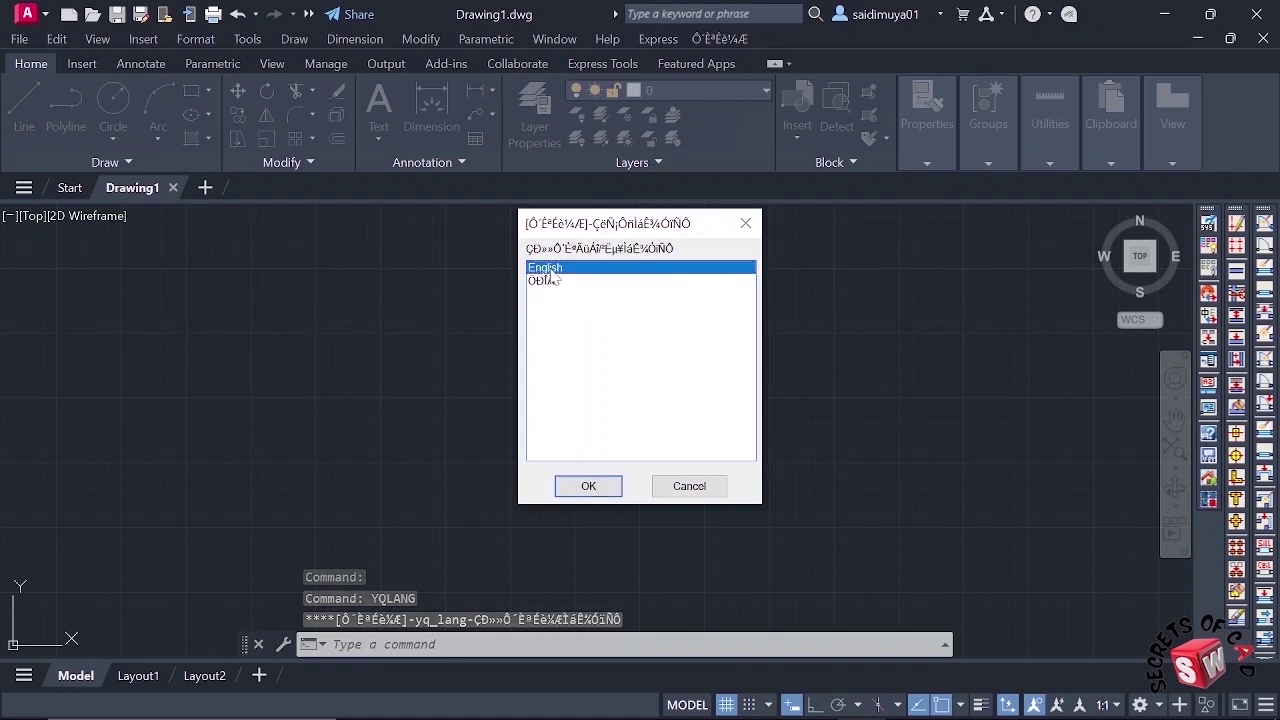
left_click(588, 487)
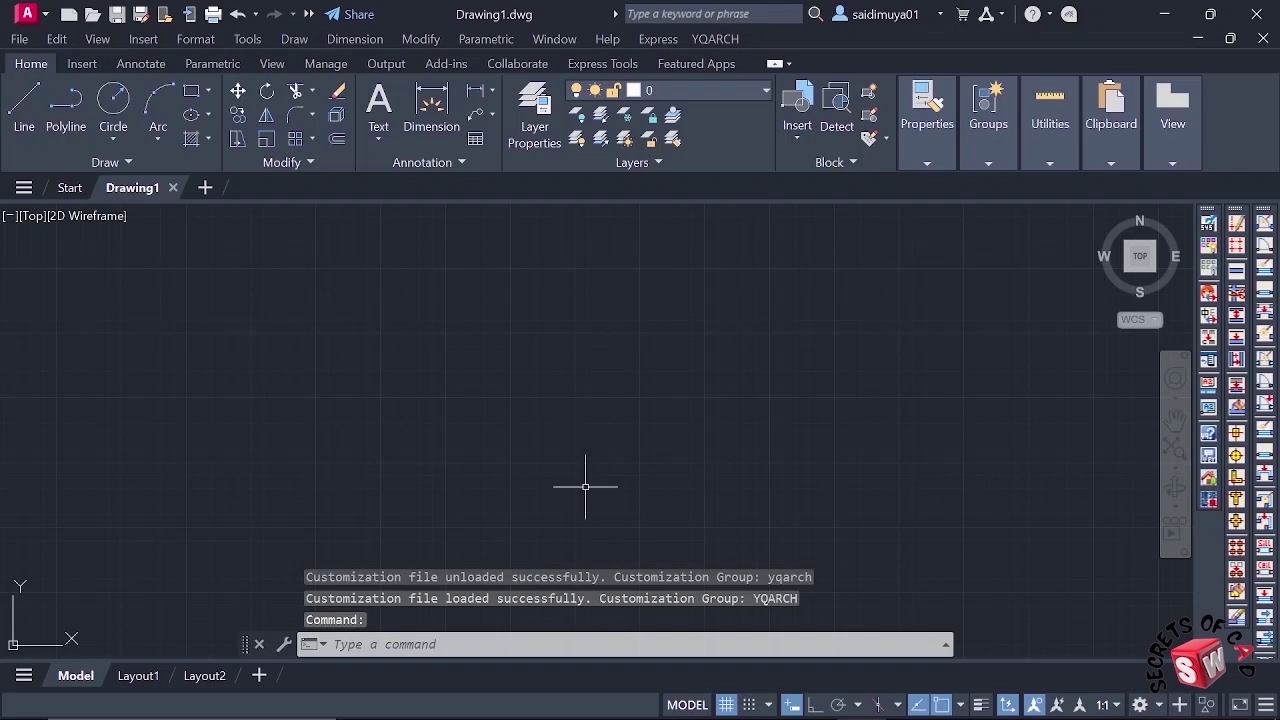
- Open the YQARCH menu and browse its Text Other and Curve Tools submenus
left_click(724, 40)
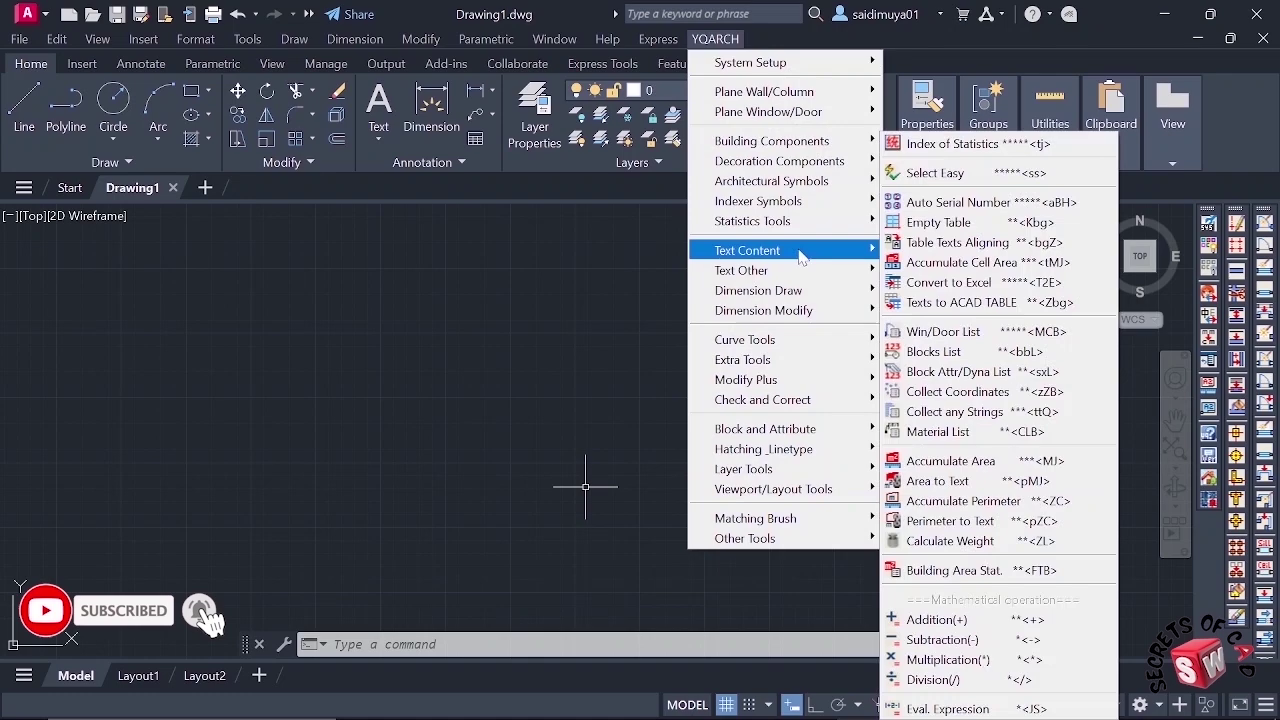
mouse_move(810, 269)
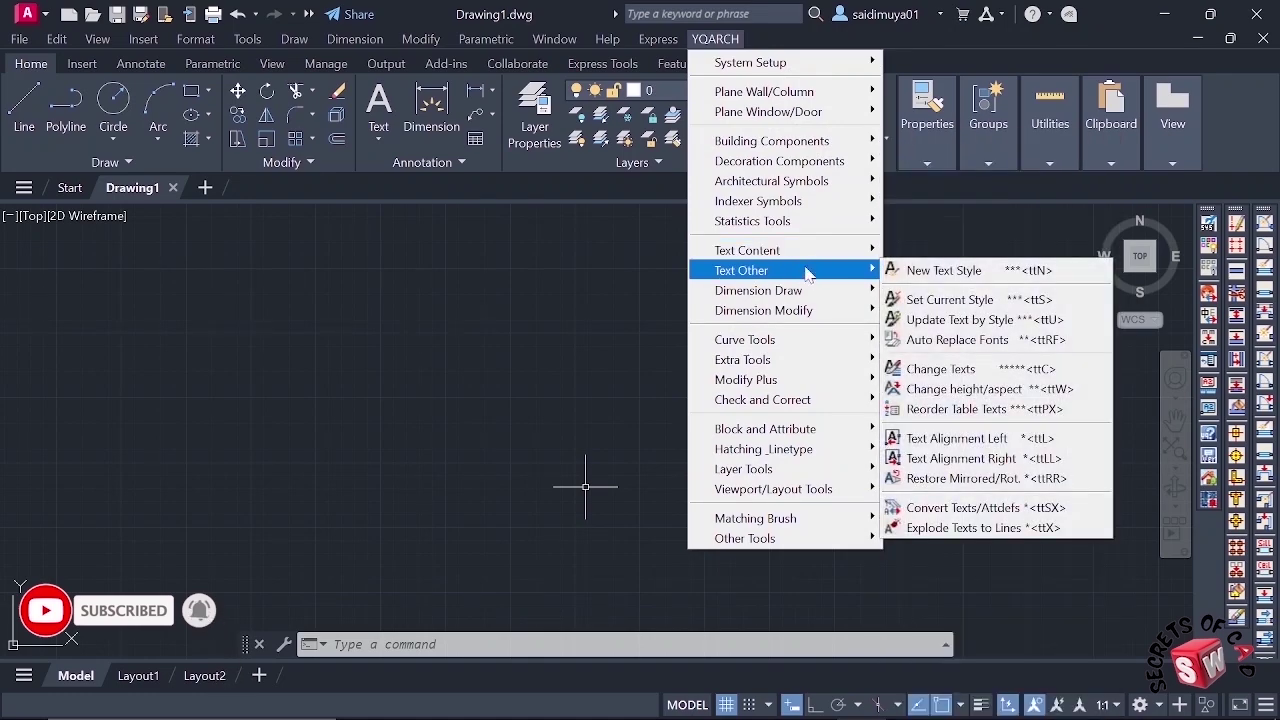
mouse_move(783, 345)
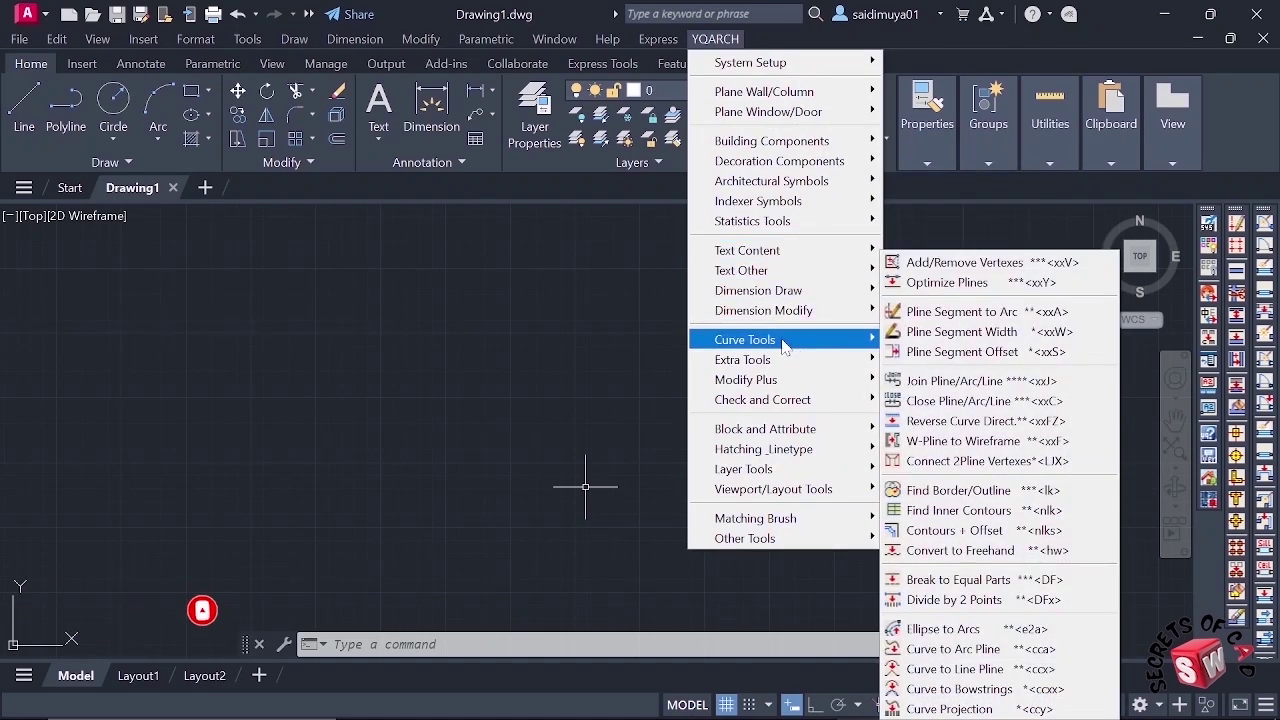